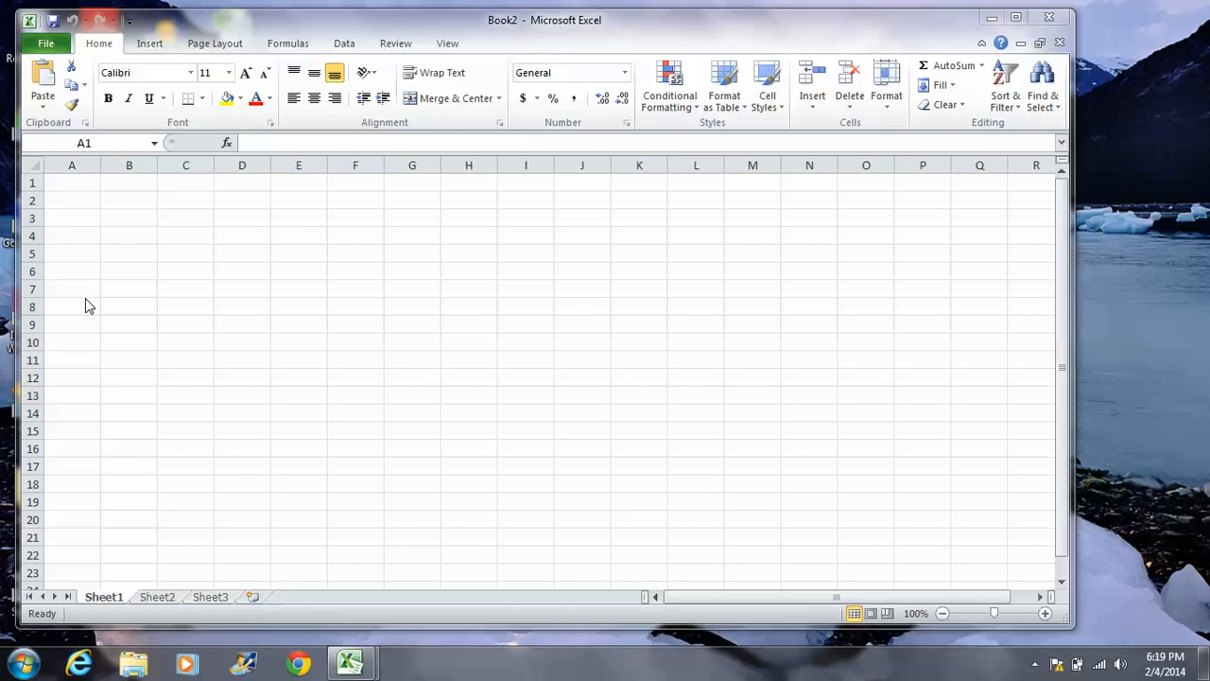
- Enter the column headings Sports in cell A1 and Responses in cell B1
left_click(62, 183)
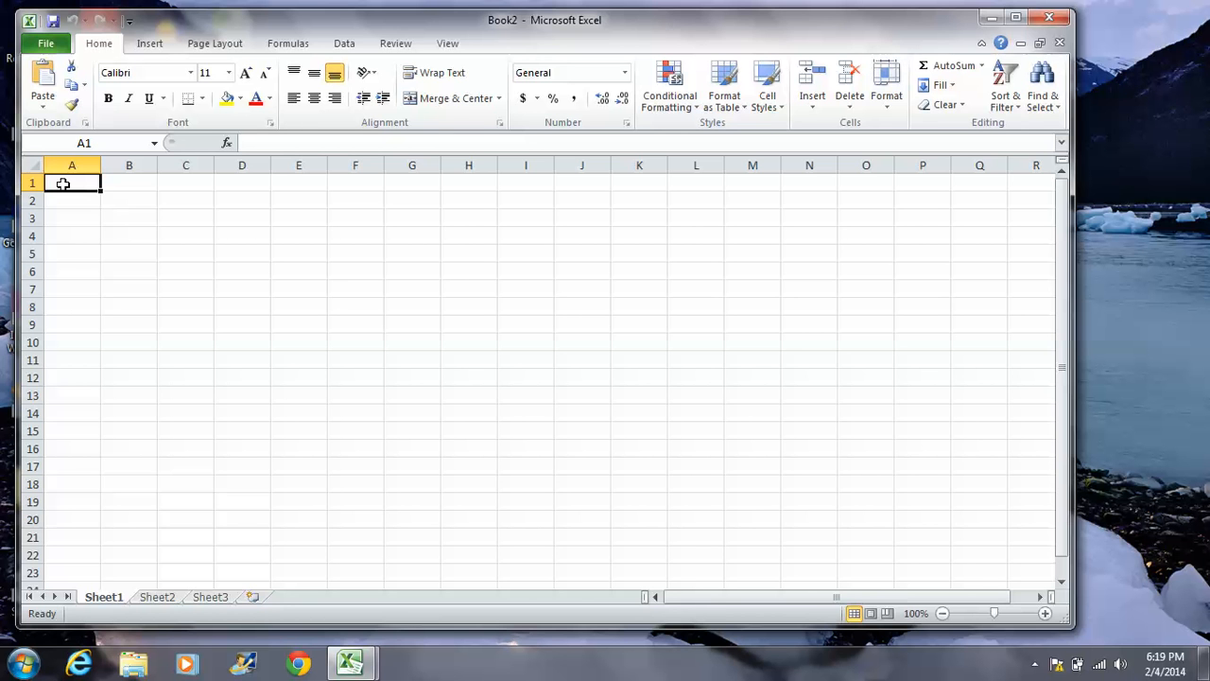
type("Sro")
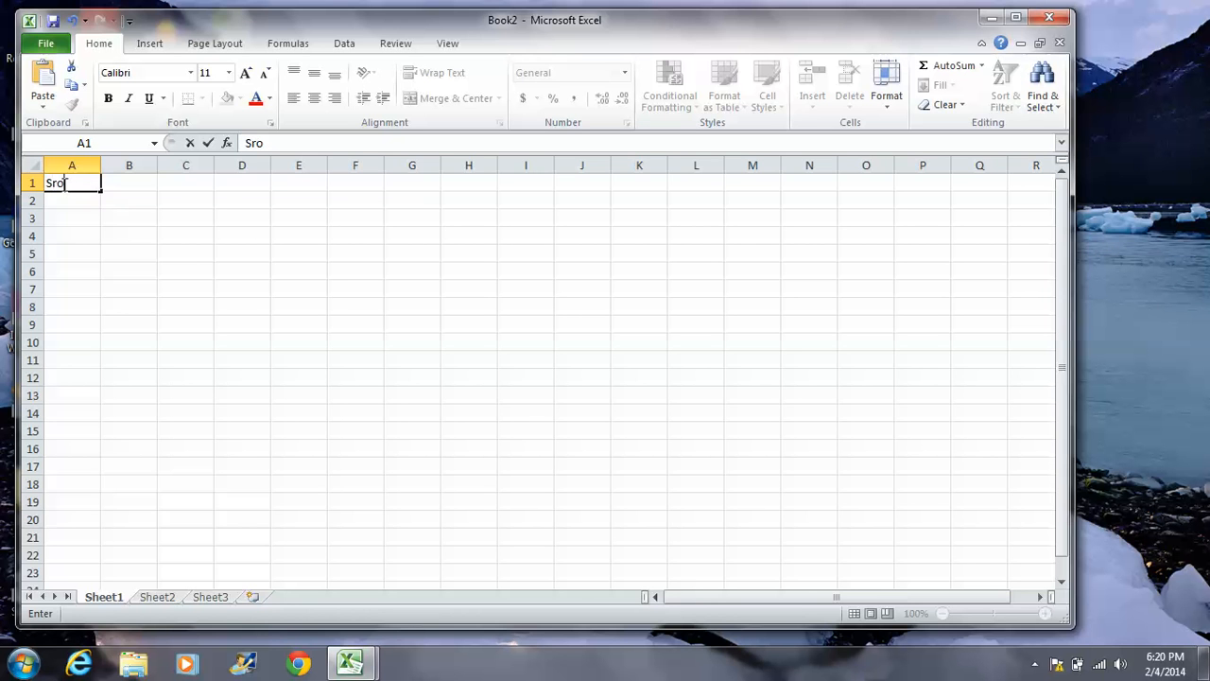
key("BackSpace")
key("BackSpace")
key("BackSpace")
type("ports")
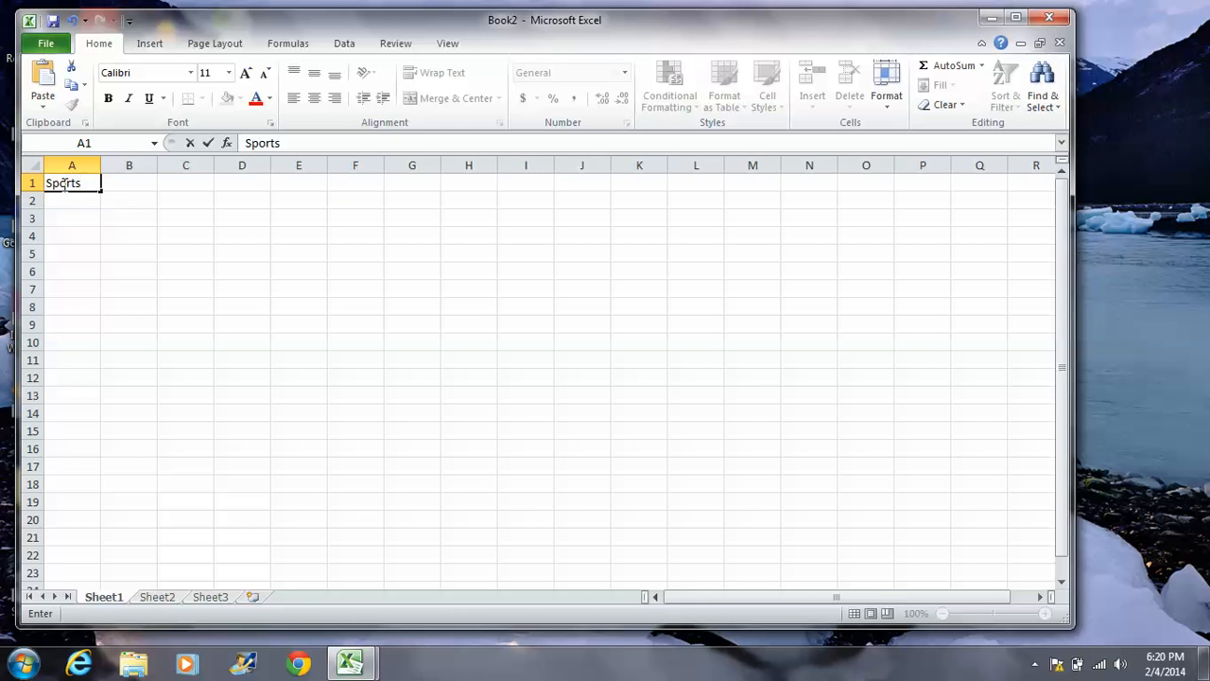
key("Tab")
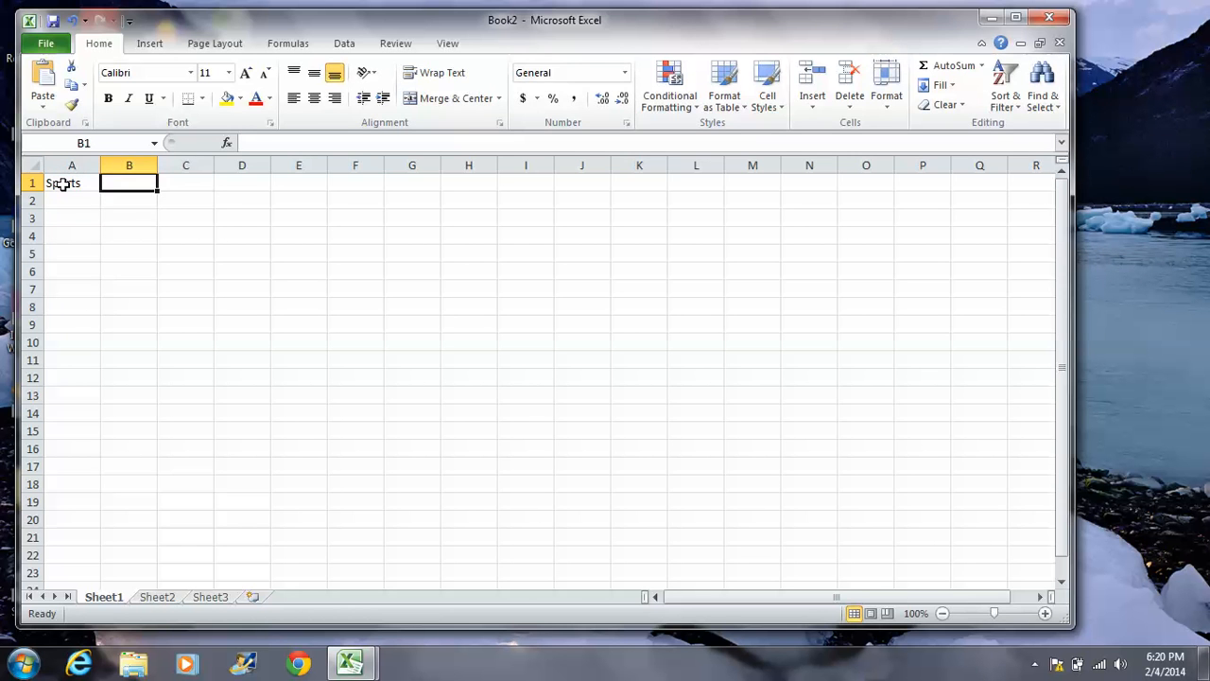
type("Re")
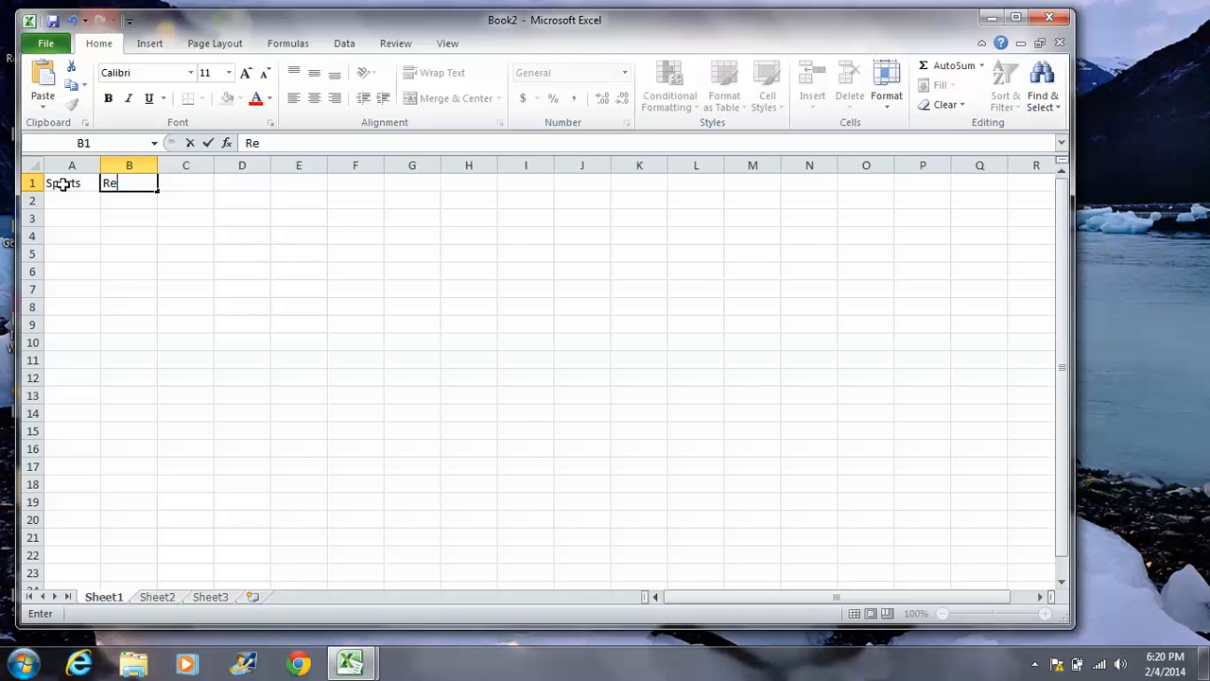
type("sponses")
- List Football, Basketball, Baseball, Volleyball and Other in cells A2 to A6 under the Sports heading
left_click(64, 199)
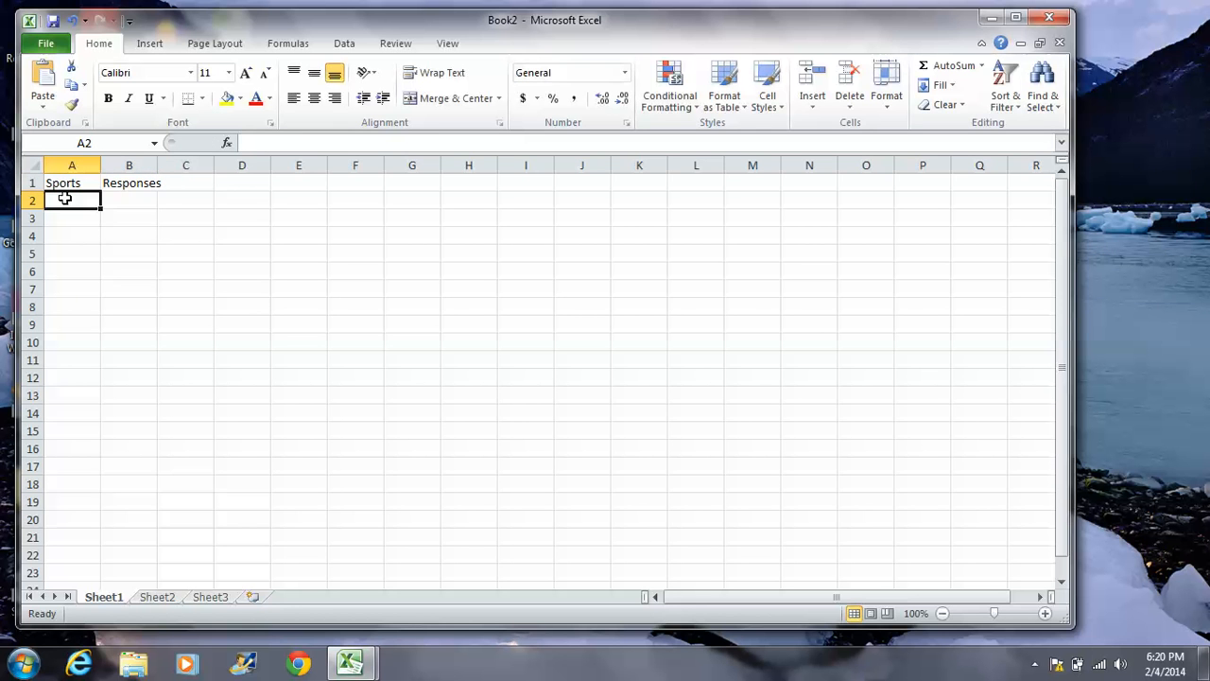
type("Football")
key("Return")
type("Basketball")
key("Return")
type("Baseba")
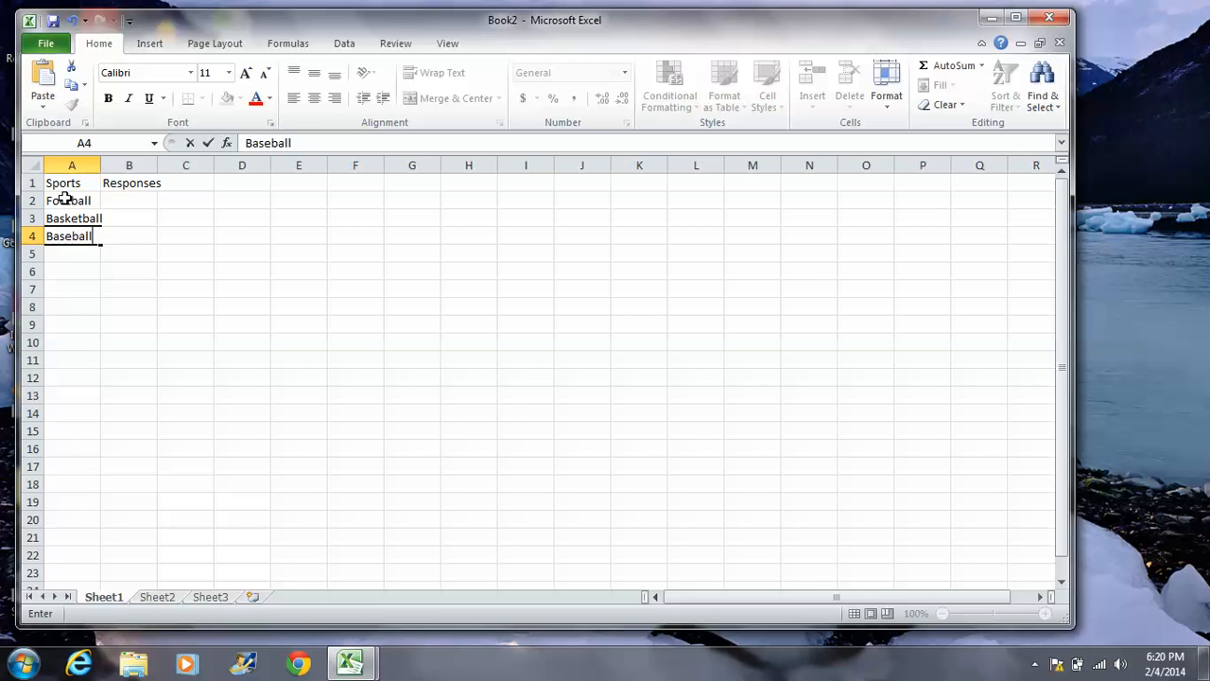
key("Return")
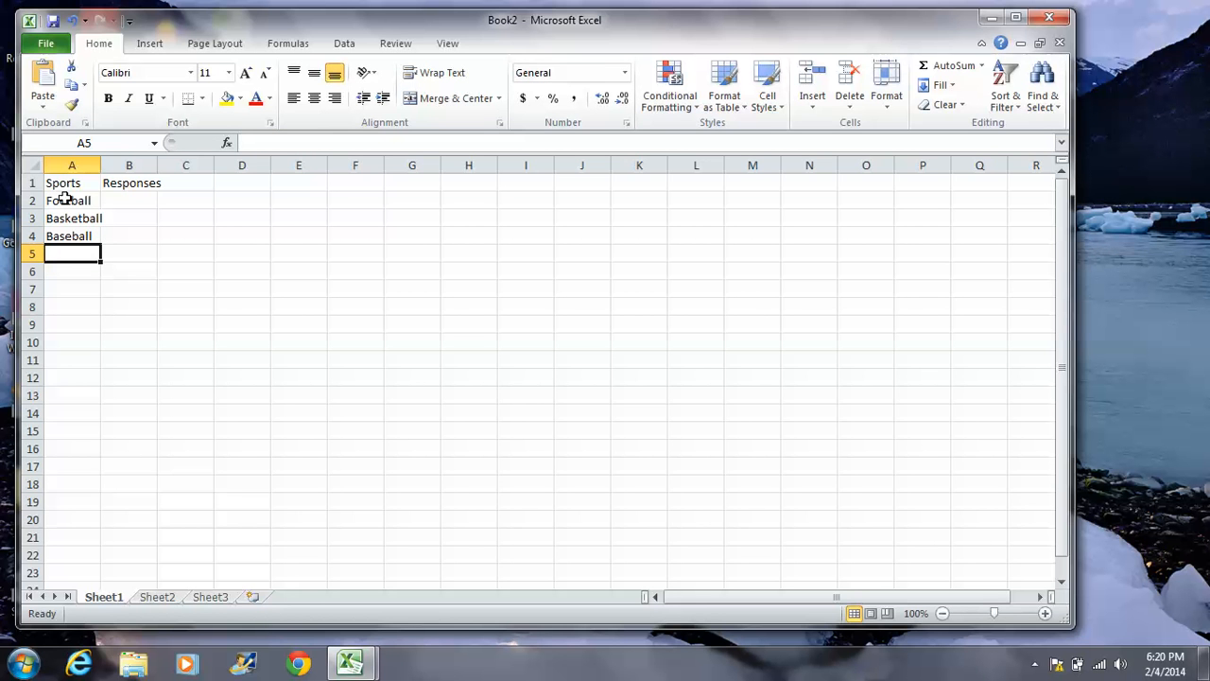
type("Volleyball")
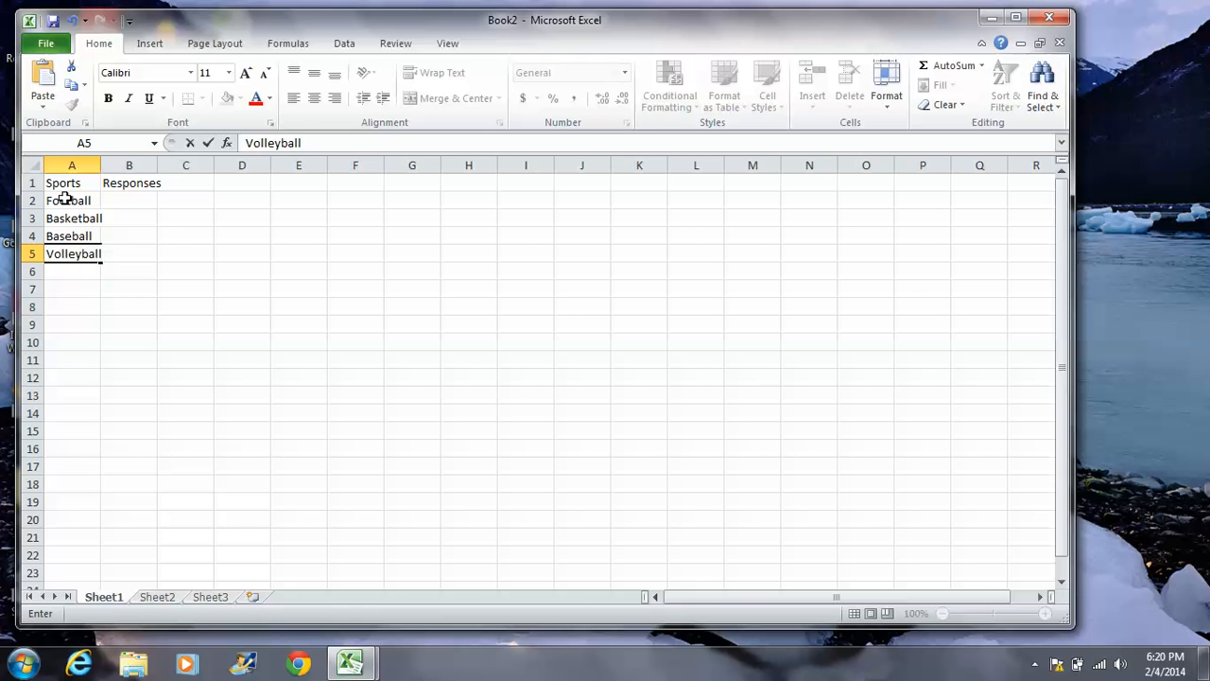
key("Return")
type("Other")
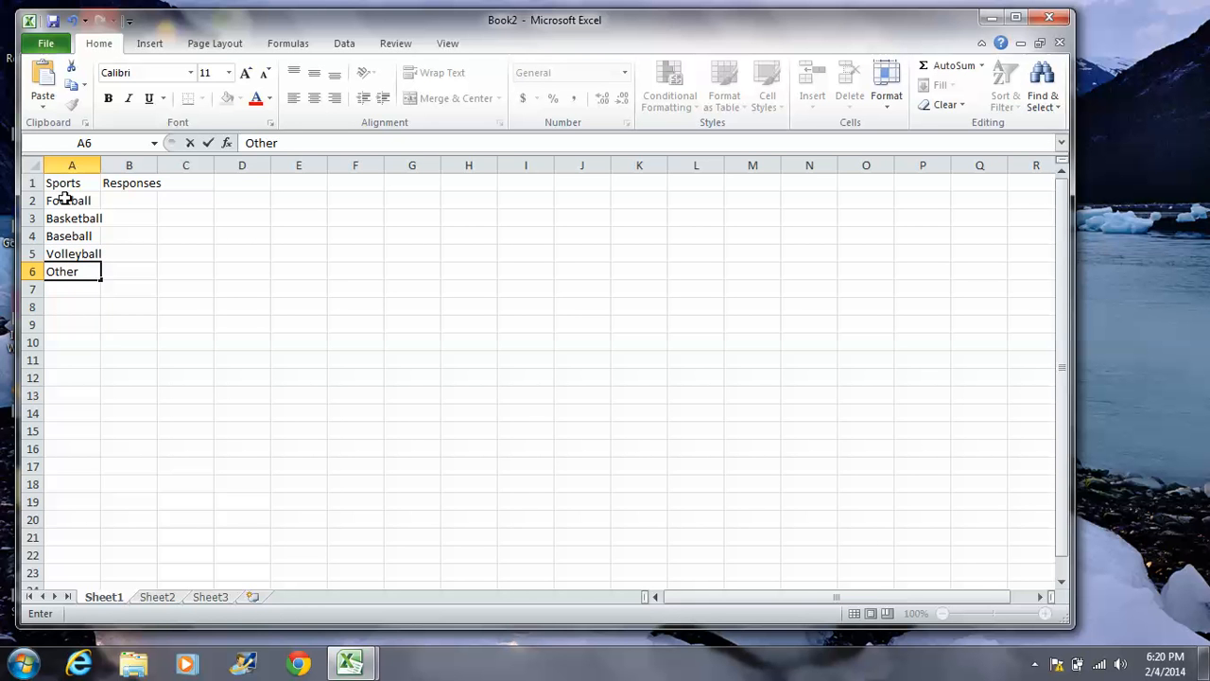
- Enter the response counts: Football 18, Basketball 15, Baseball 11, Volleyball 5 and Other 8 in cells B2 to B6
left_click(131, 199)
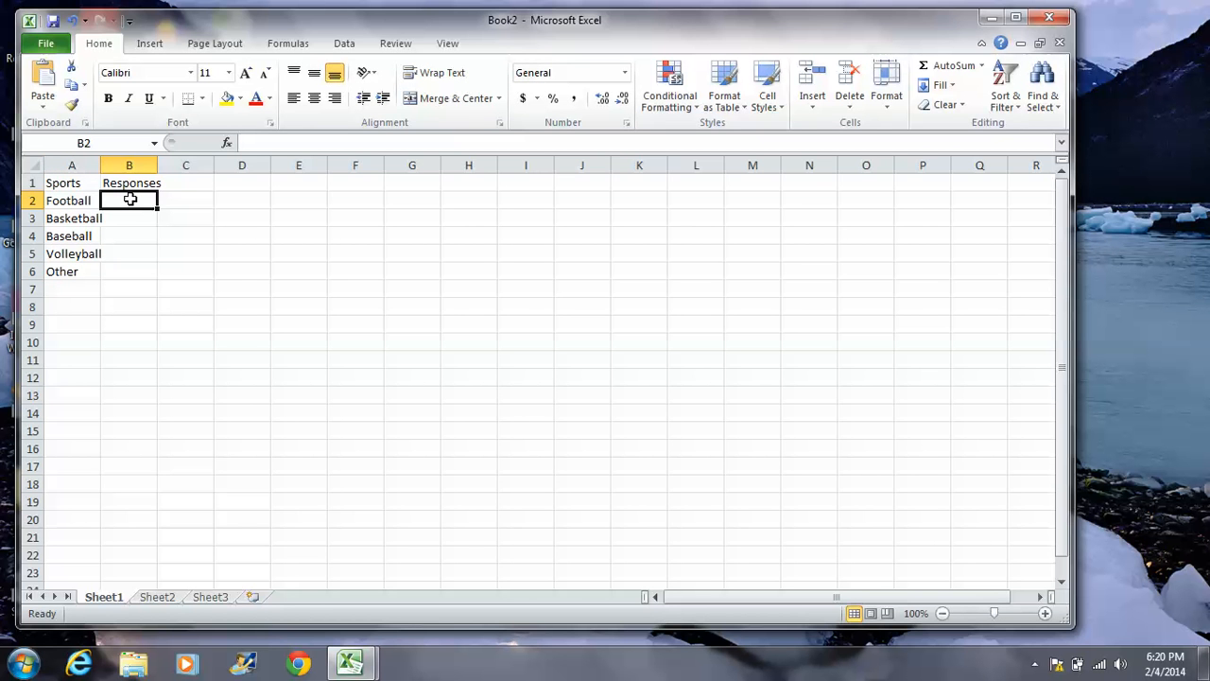
type("18")
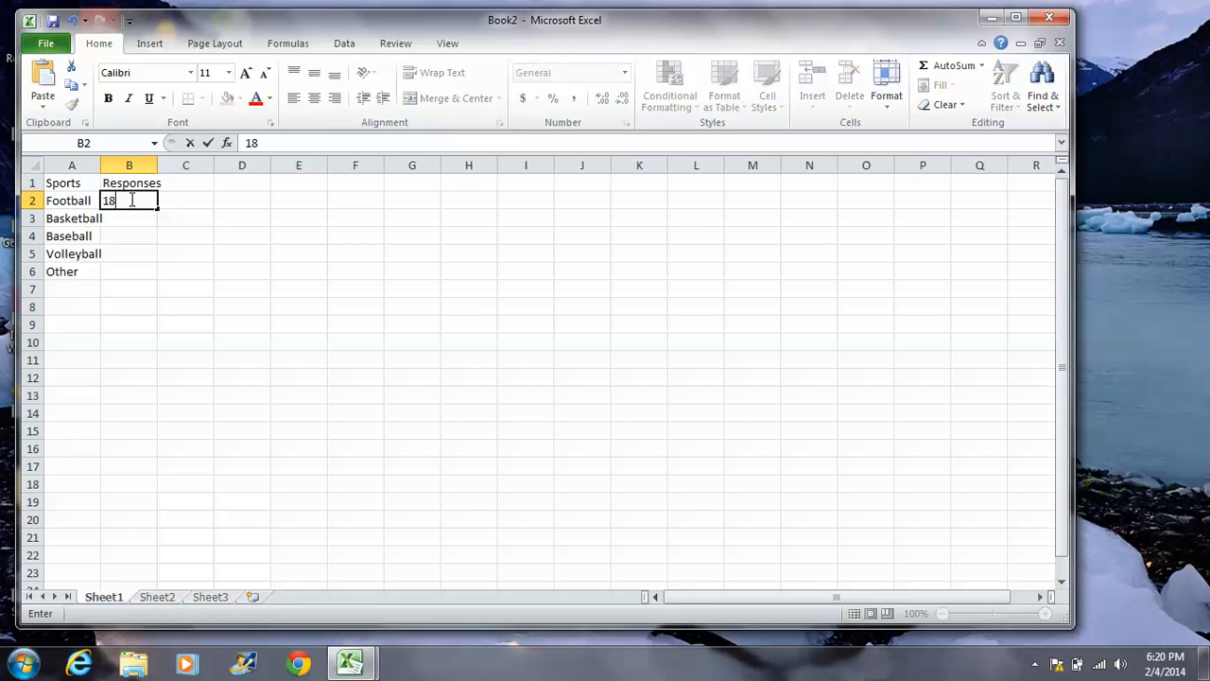
key("Return")
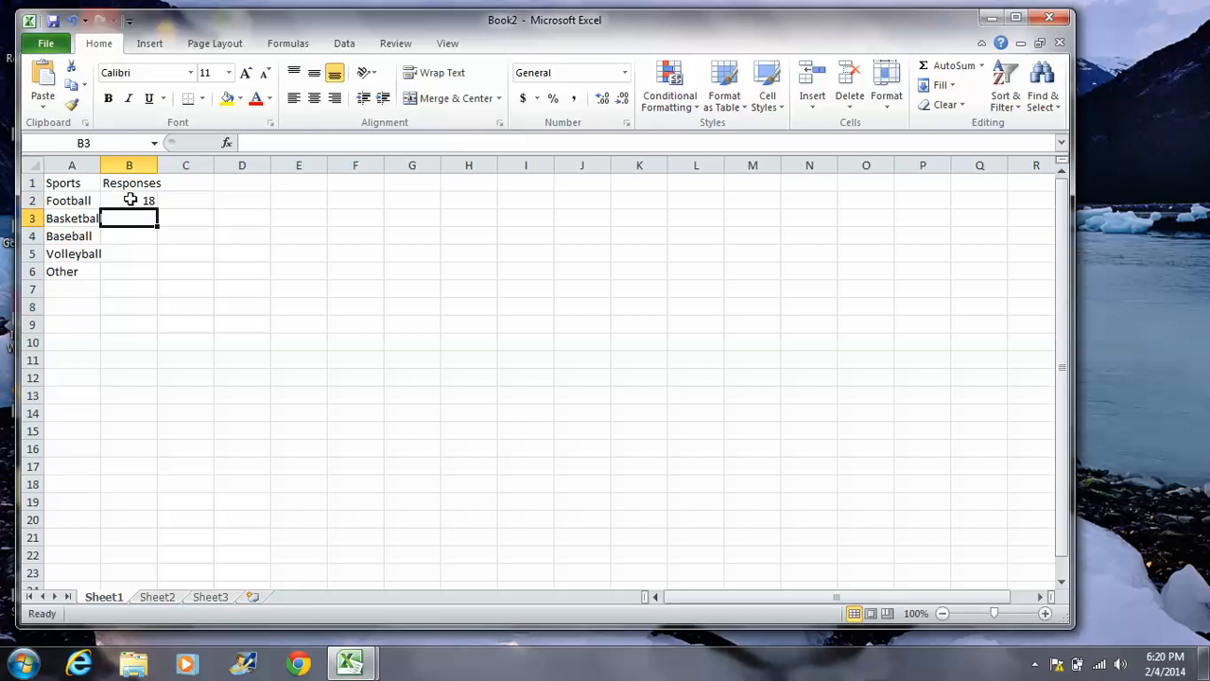
key("Return")
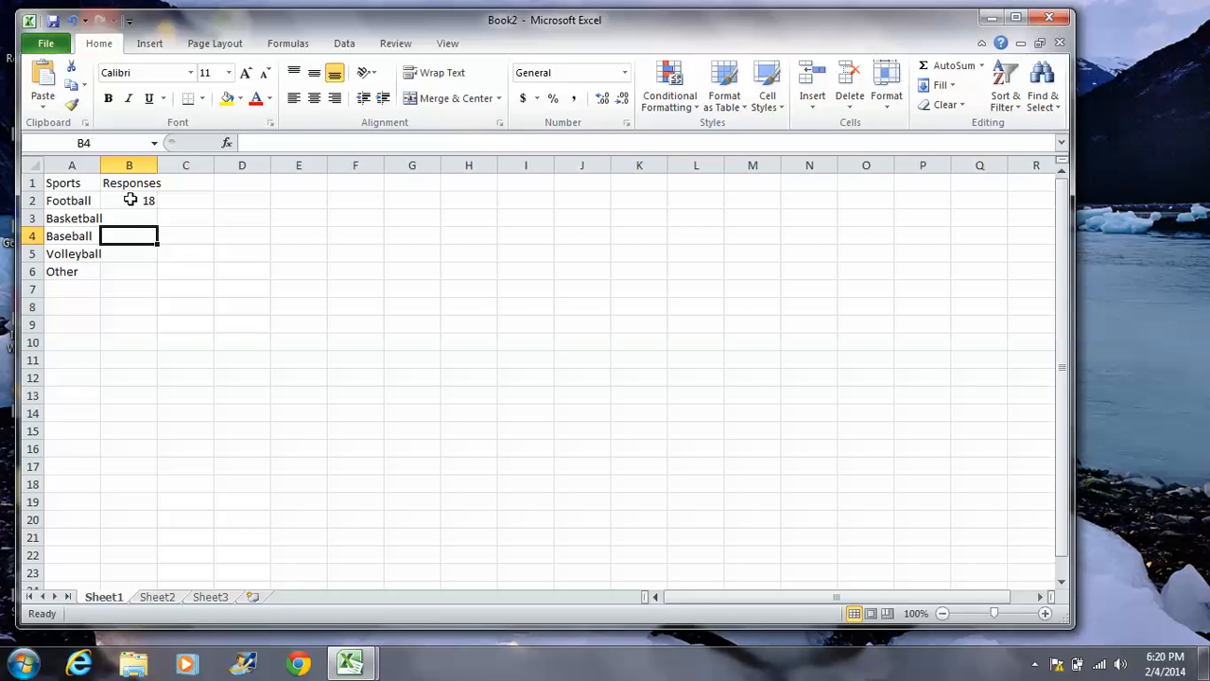
type("11")
key("Up")
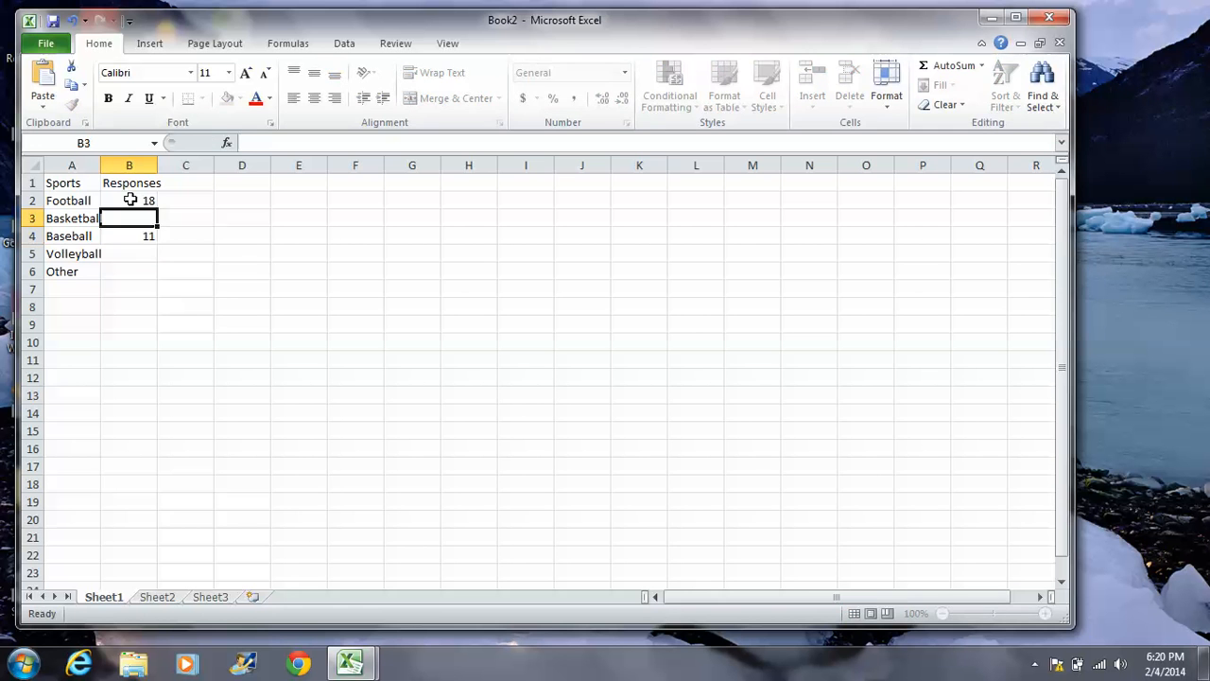
type("15")
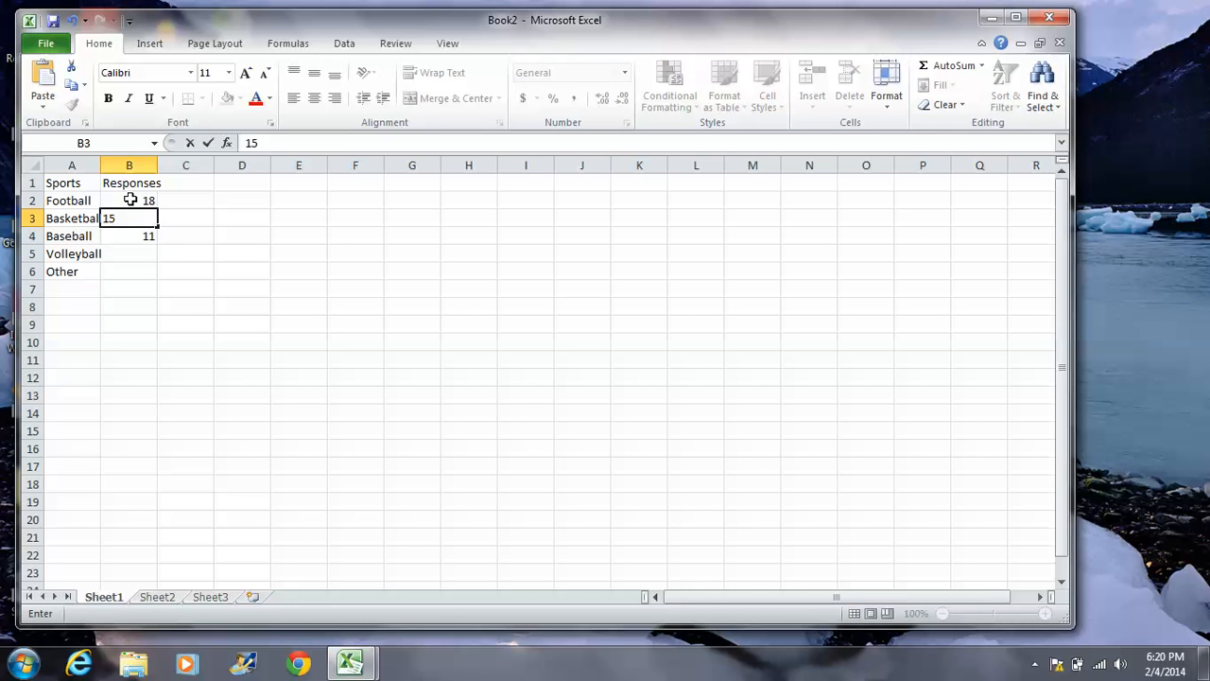
key("Return")
key("Return")
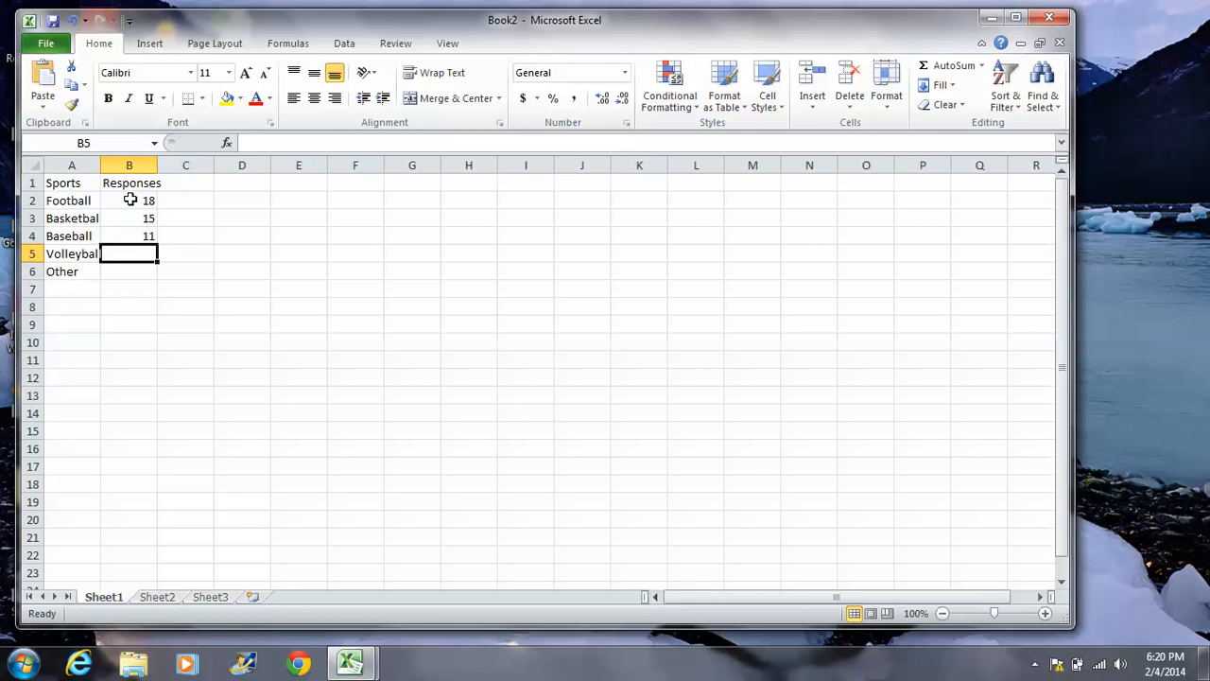
type("5")
key("Return")
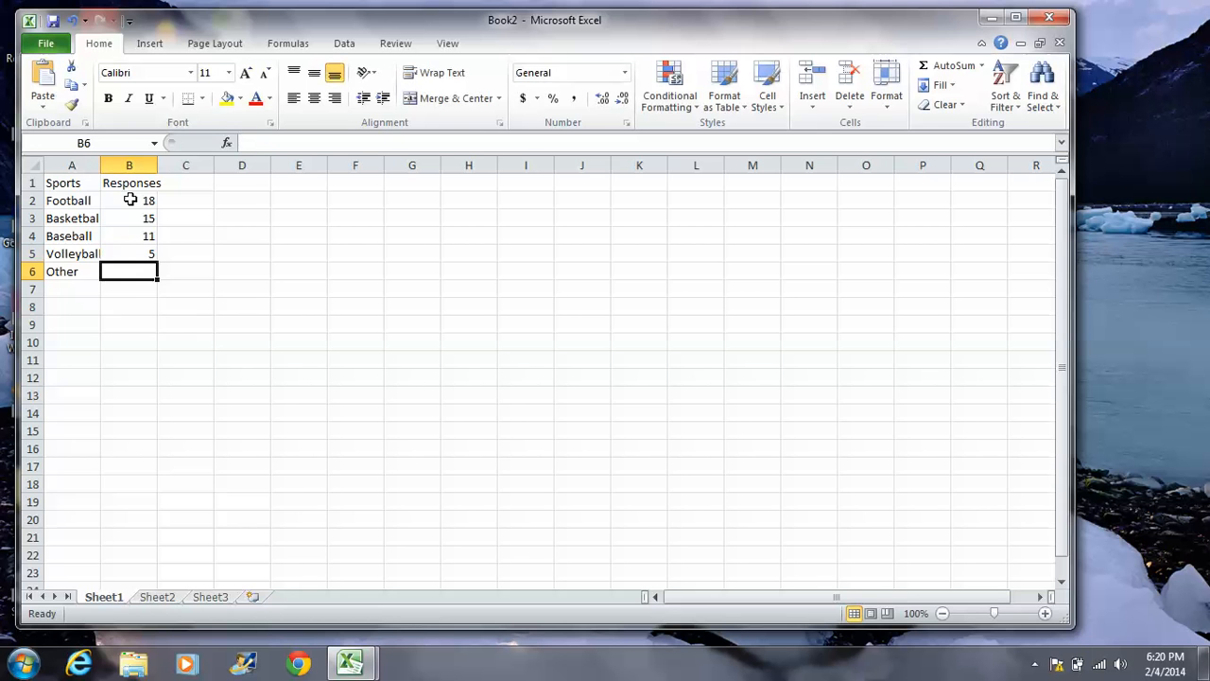
type("8")
key("Return")
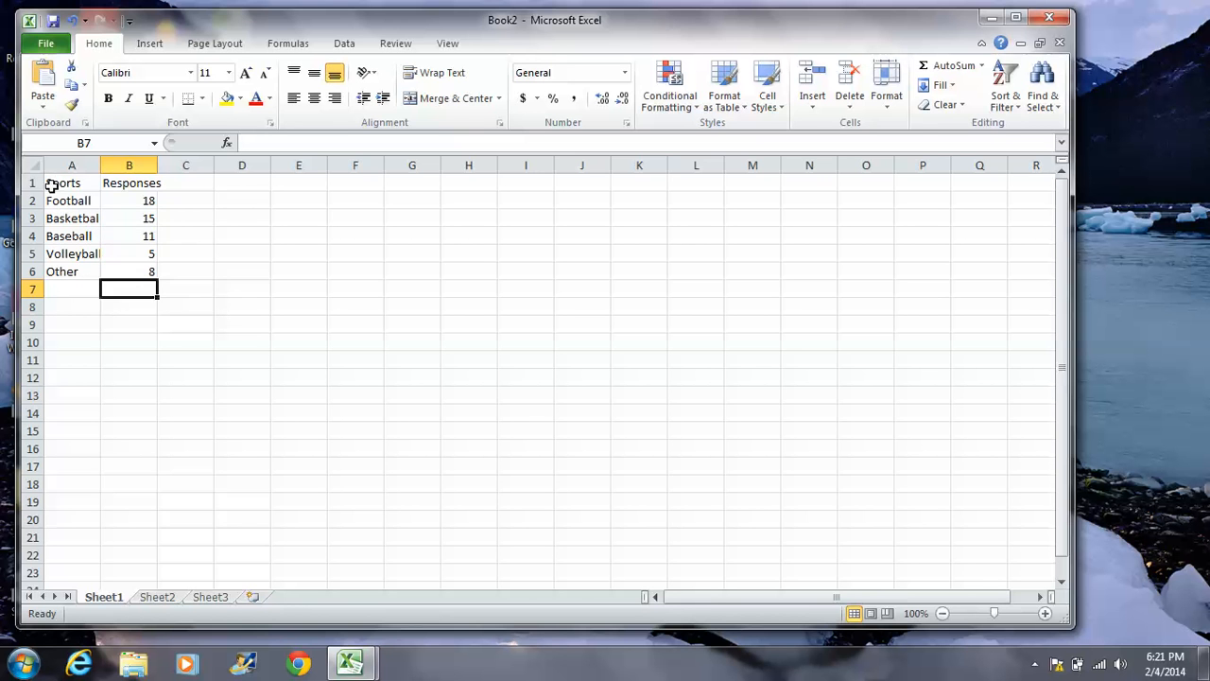
- Insert a 2-D clustered column chart from A1:B6 and place it just beside the data table
left_click_drag(51, 183, 131, 271)
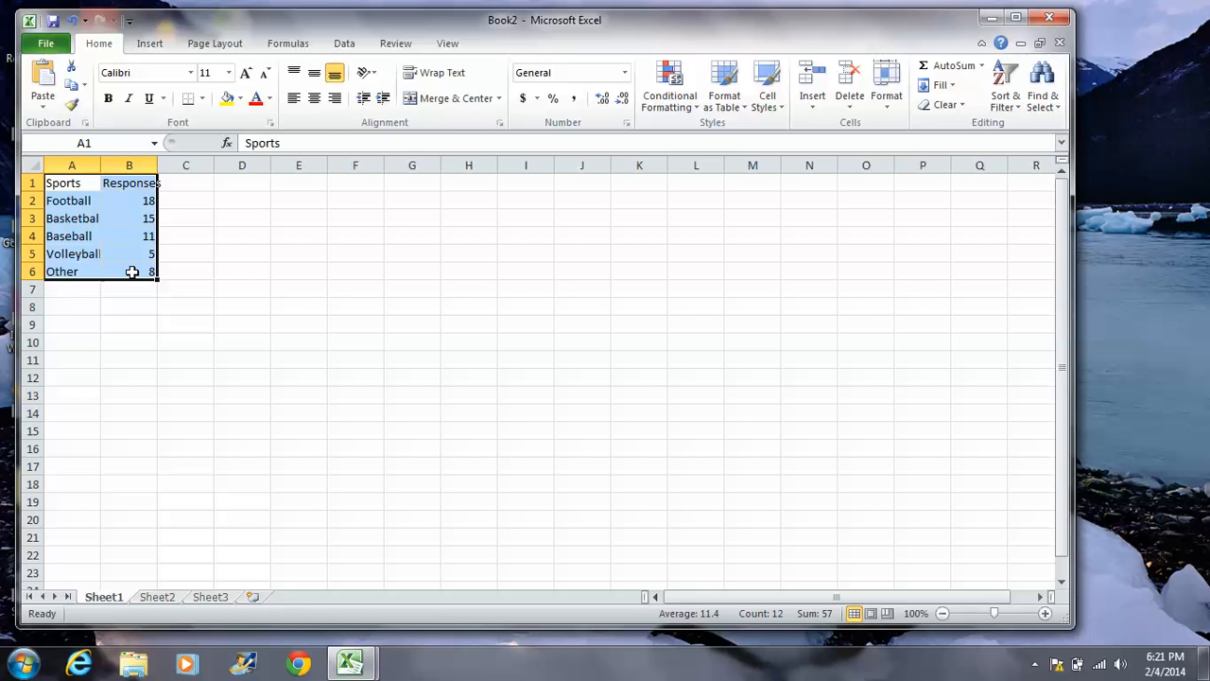
left_click(158, 45)
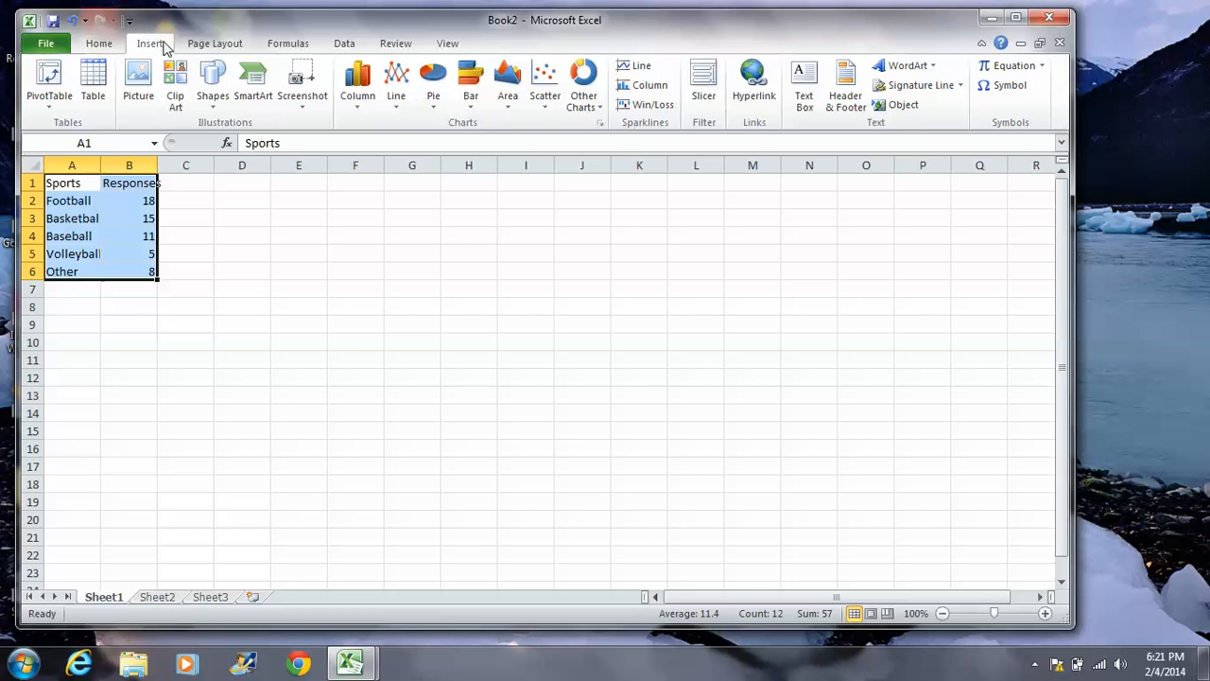
left_click(355, 113)
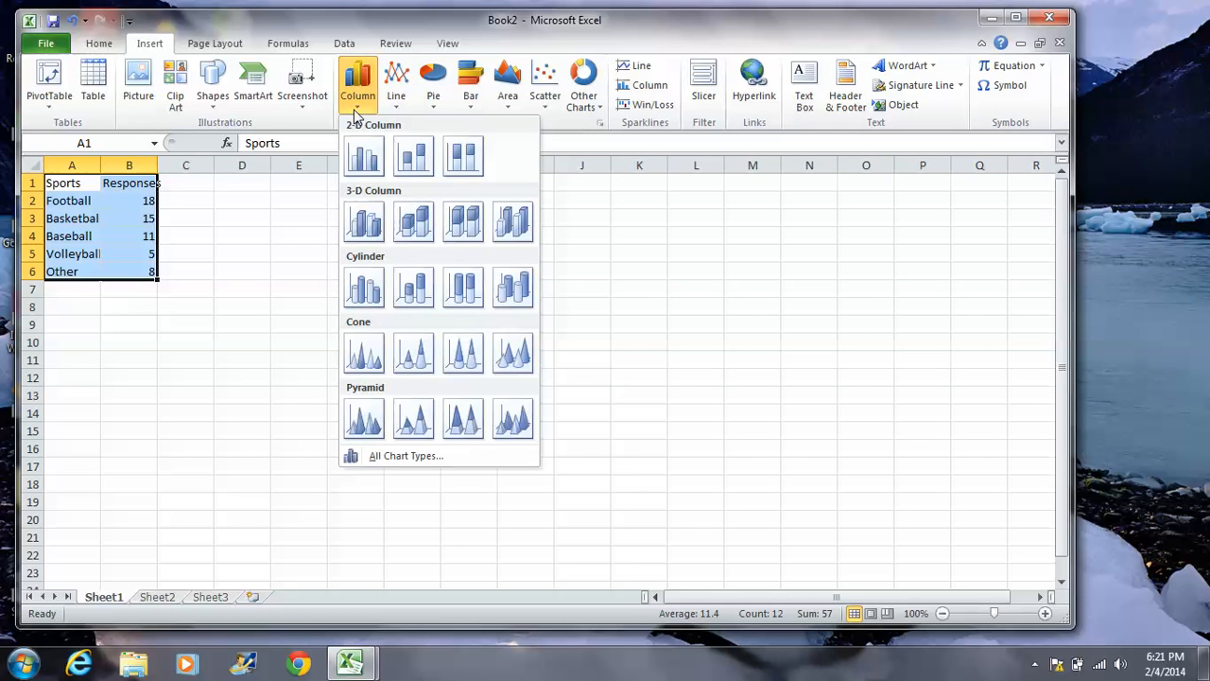
left_click(365, 159)
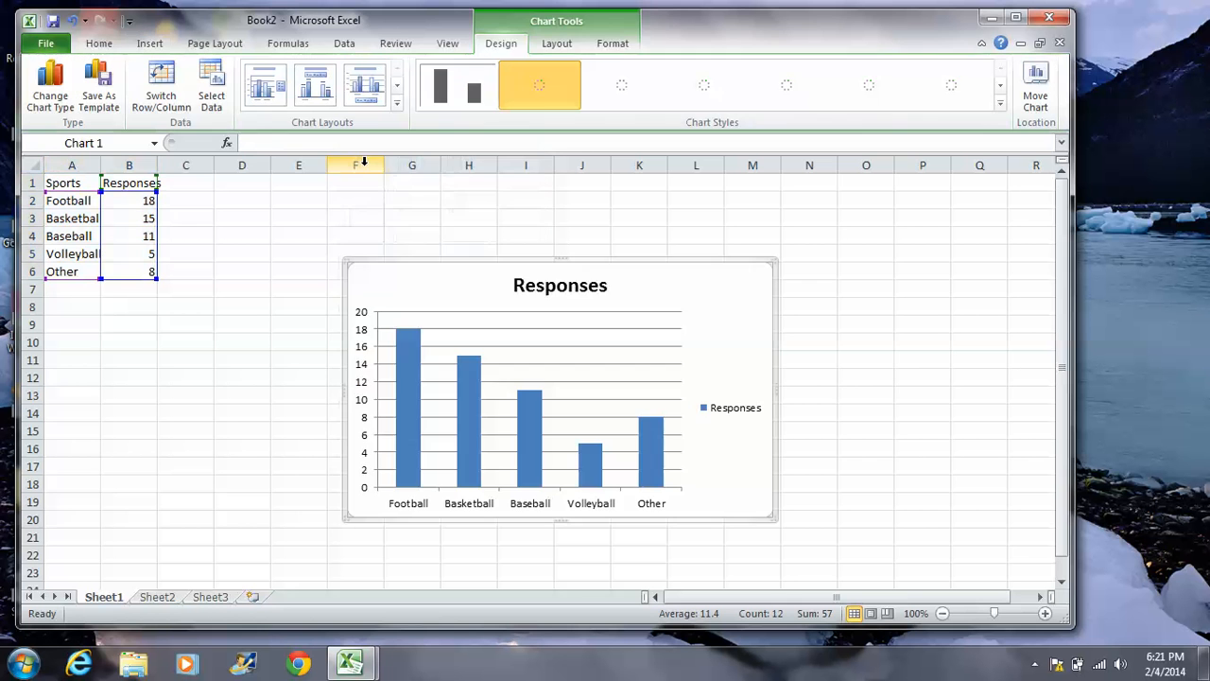
left_click_drag(419, 273, 268, 195)
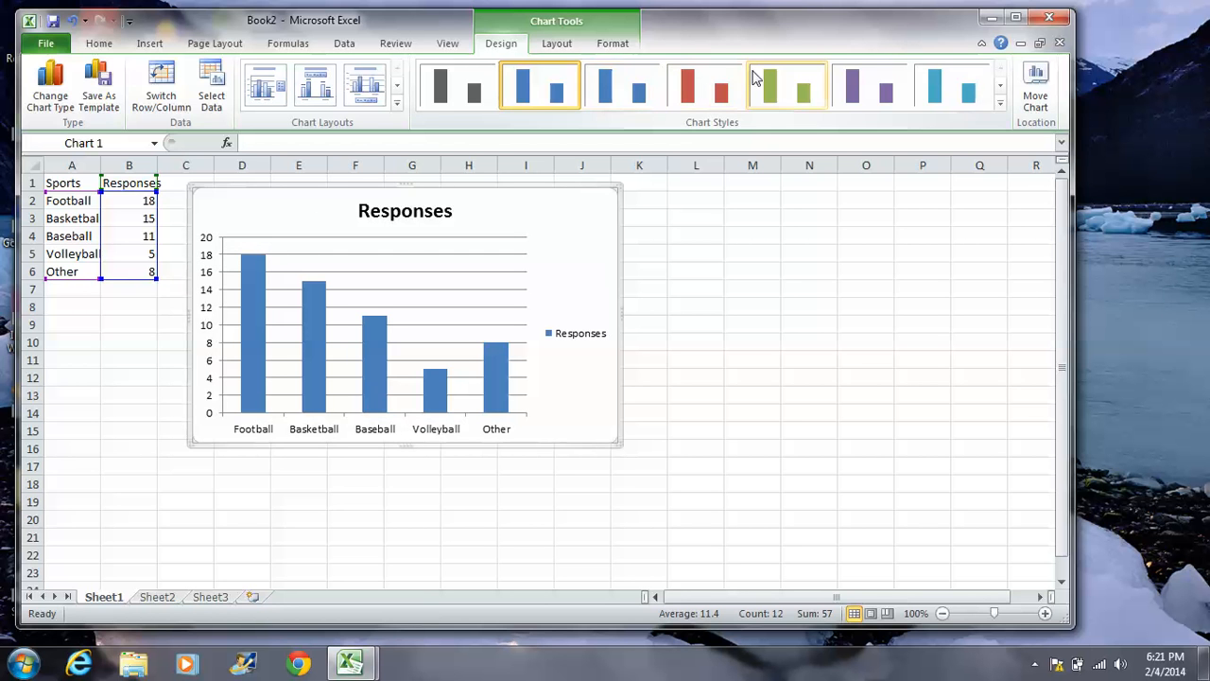
- Apply the red chart style to the column chart and shrink the chart slightly
left_click(867, 98)
left_click(711, 102)
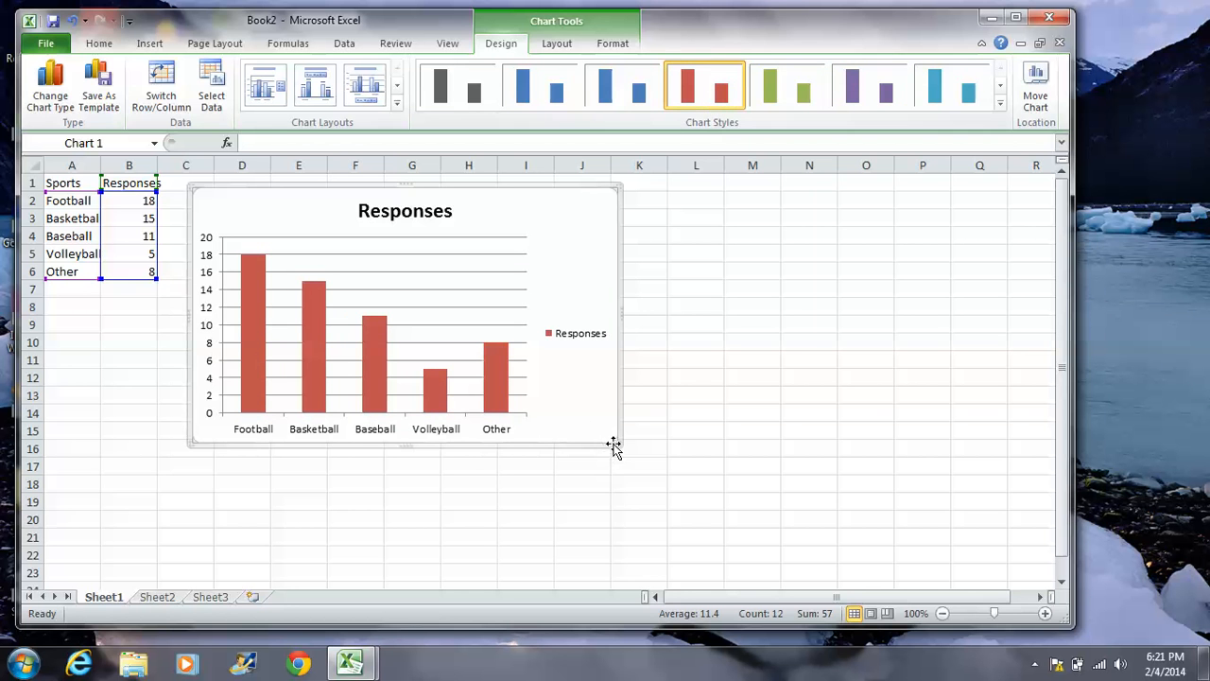
left_click_drag(584, 431, 585, 432)
left_click_drag(743, 397, 742, 412)
- Insert a 3-D clustered bar chart from the data in A1:B6
left_click_drag(56, 187, 122, 270)
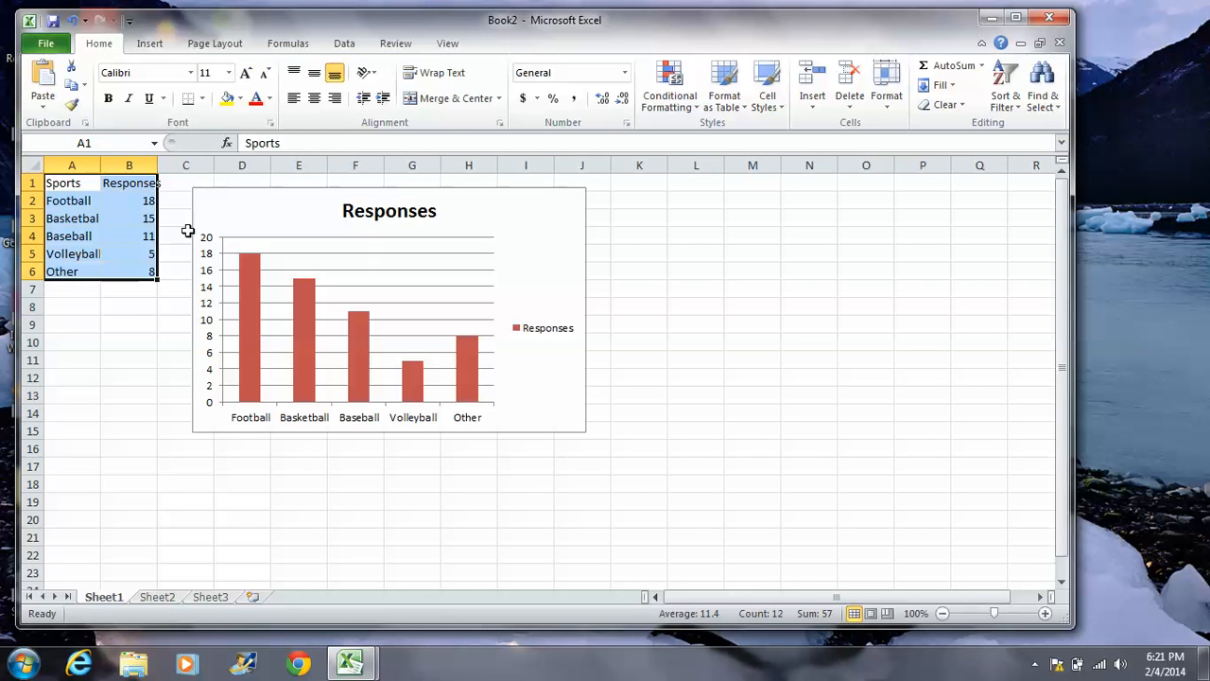
left_click(146, 44)
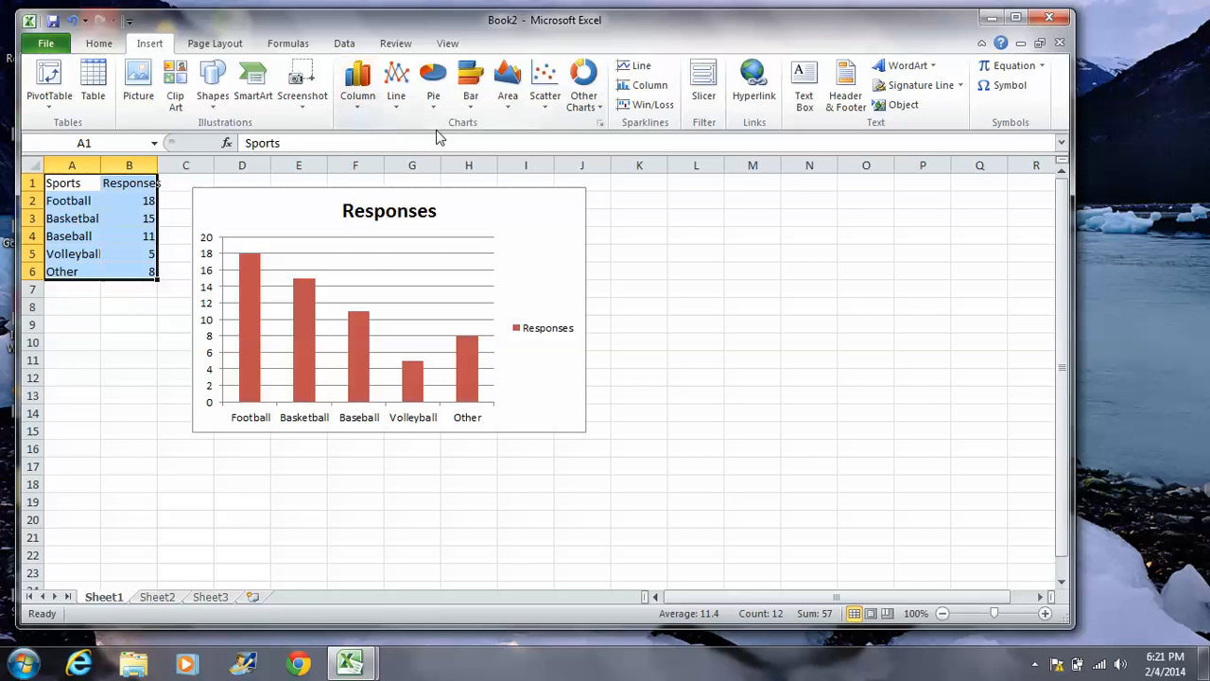
left_click(358, 104)
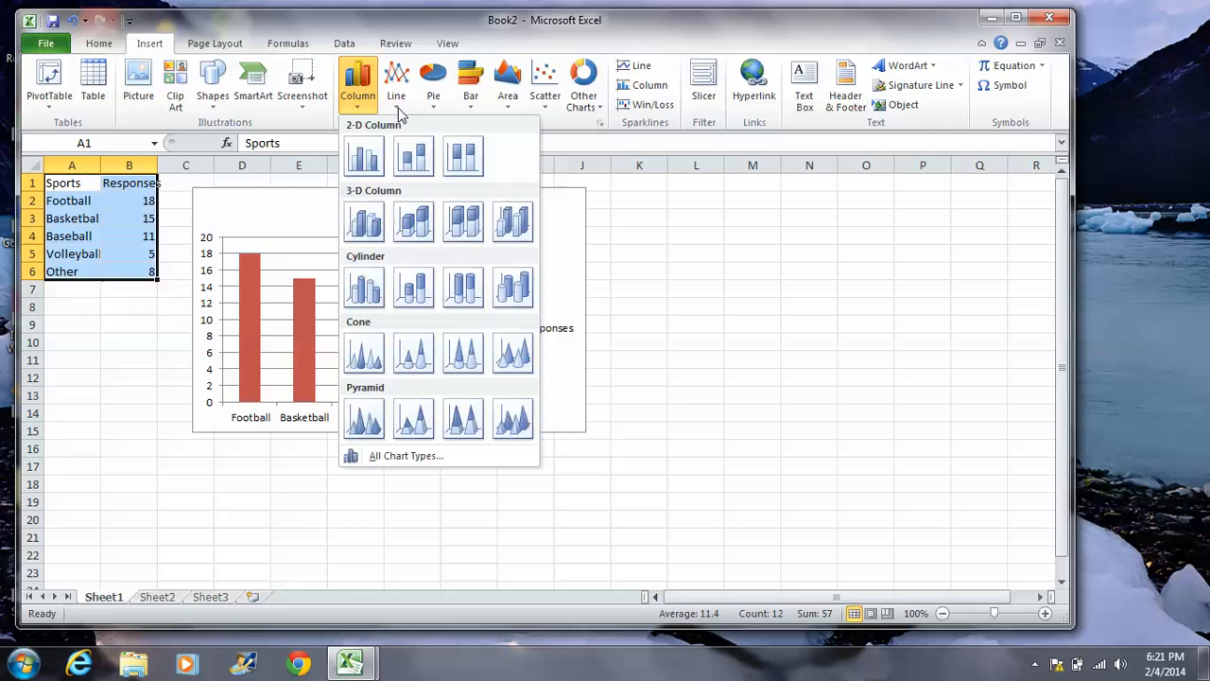
left_click(472, 104)
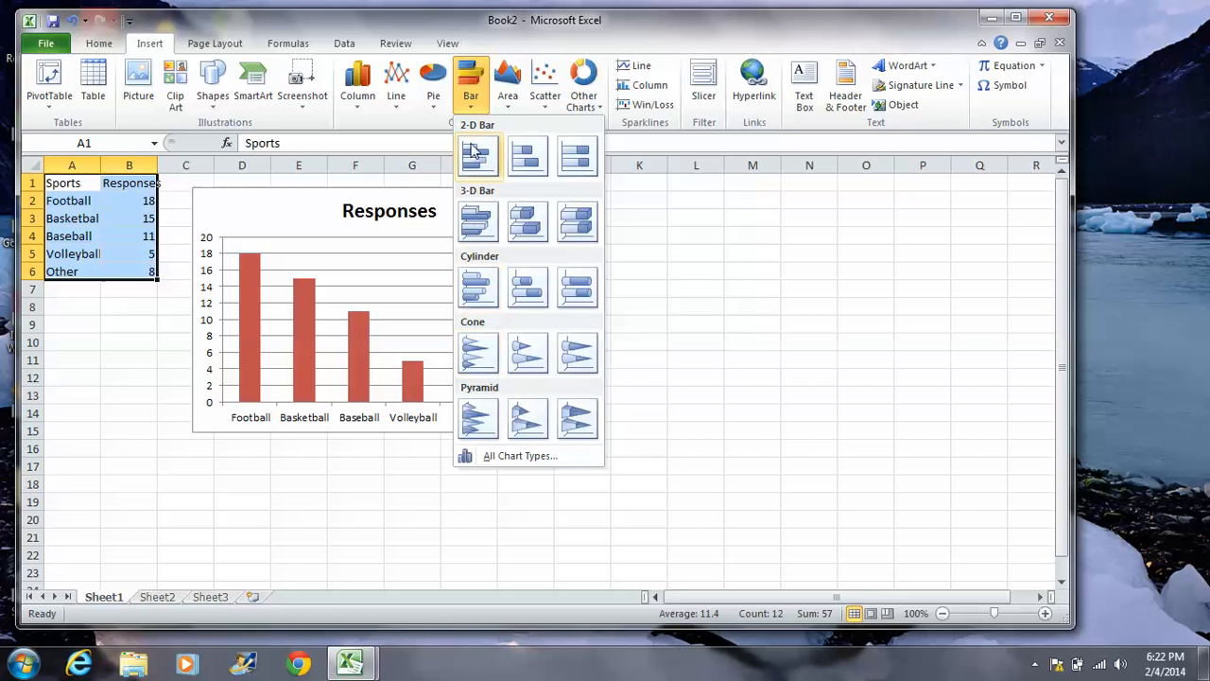
left_click(474, 221)
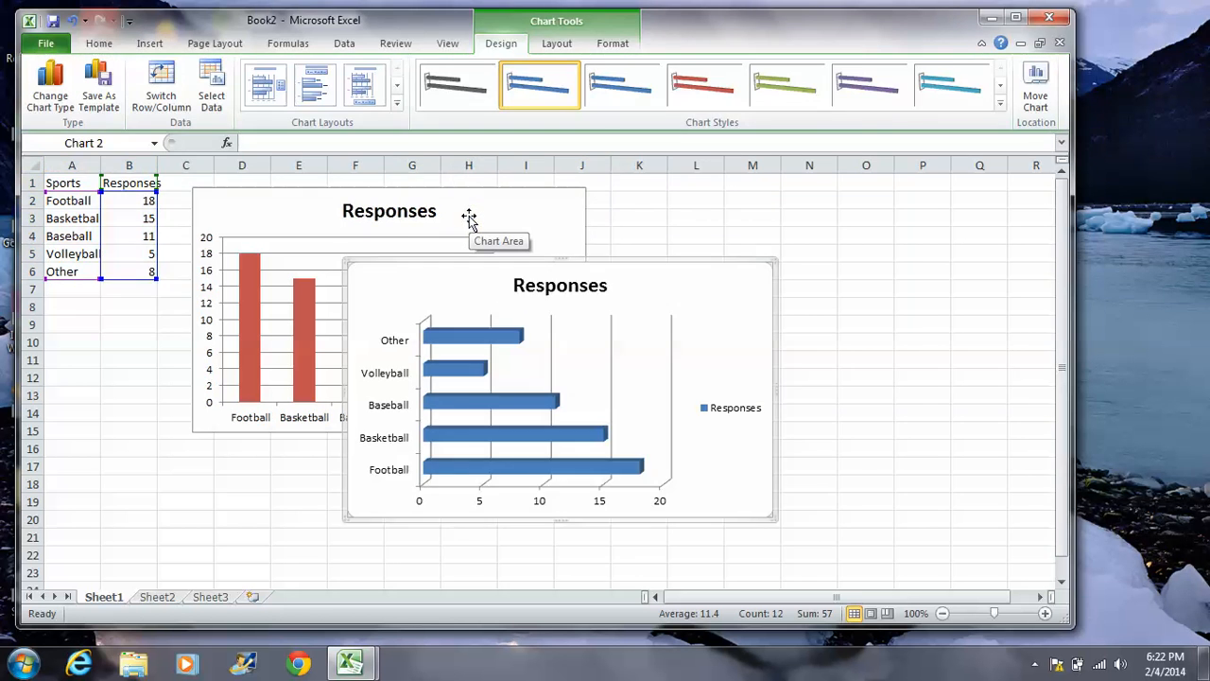
- Move the 3-D bar chart beside the column chart so they no longer overlap, and apply the green chart style
left_click_drag(682, 329, 778, 378)
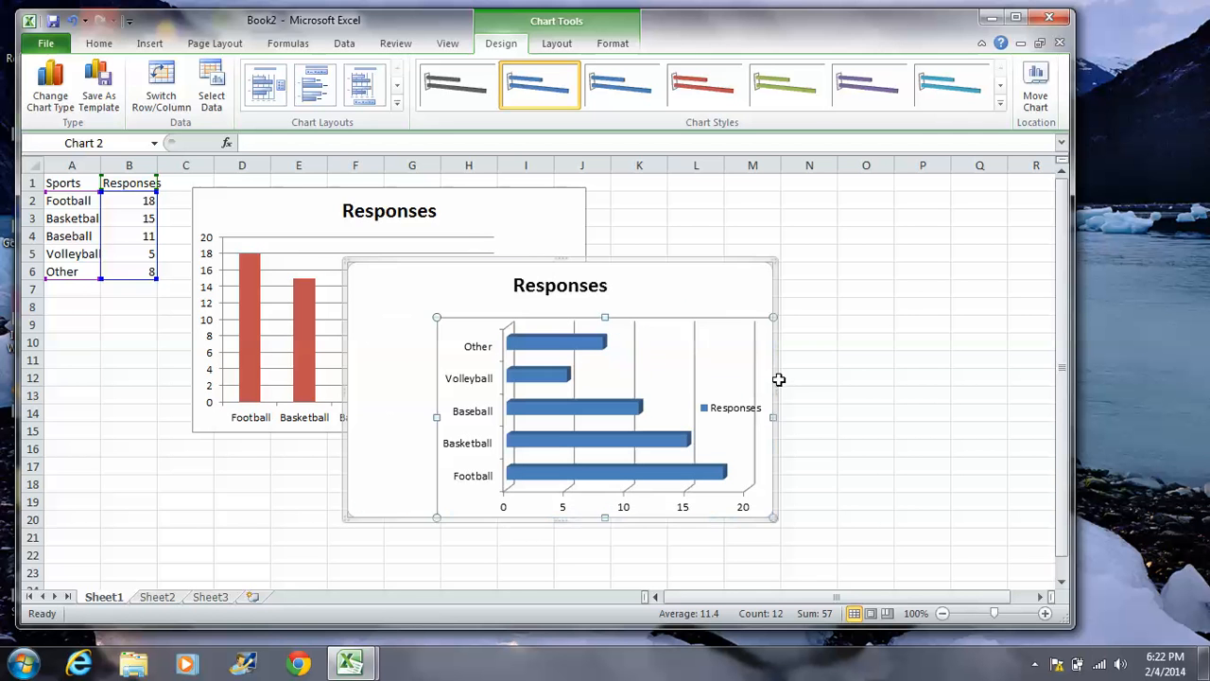
left_click(673, 362)
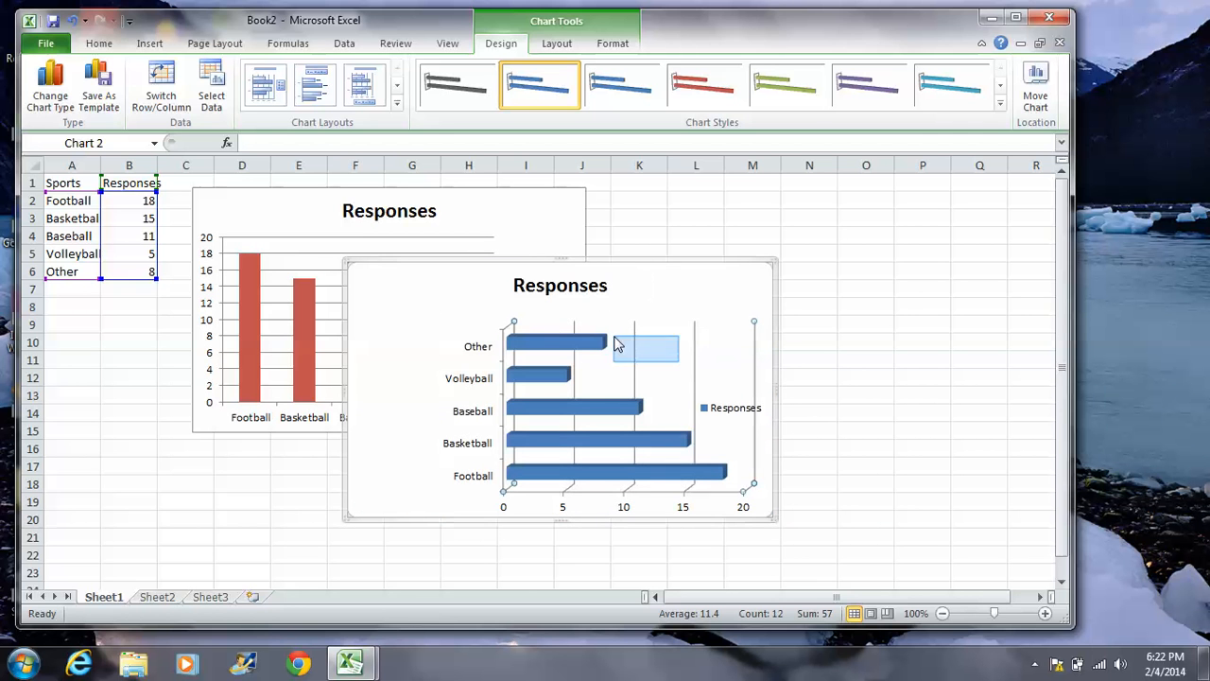
left_click_drag(514, 322, 396, 310)
left_click_drag(351, 262, 593, 253)
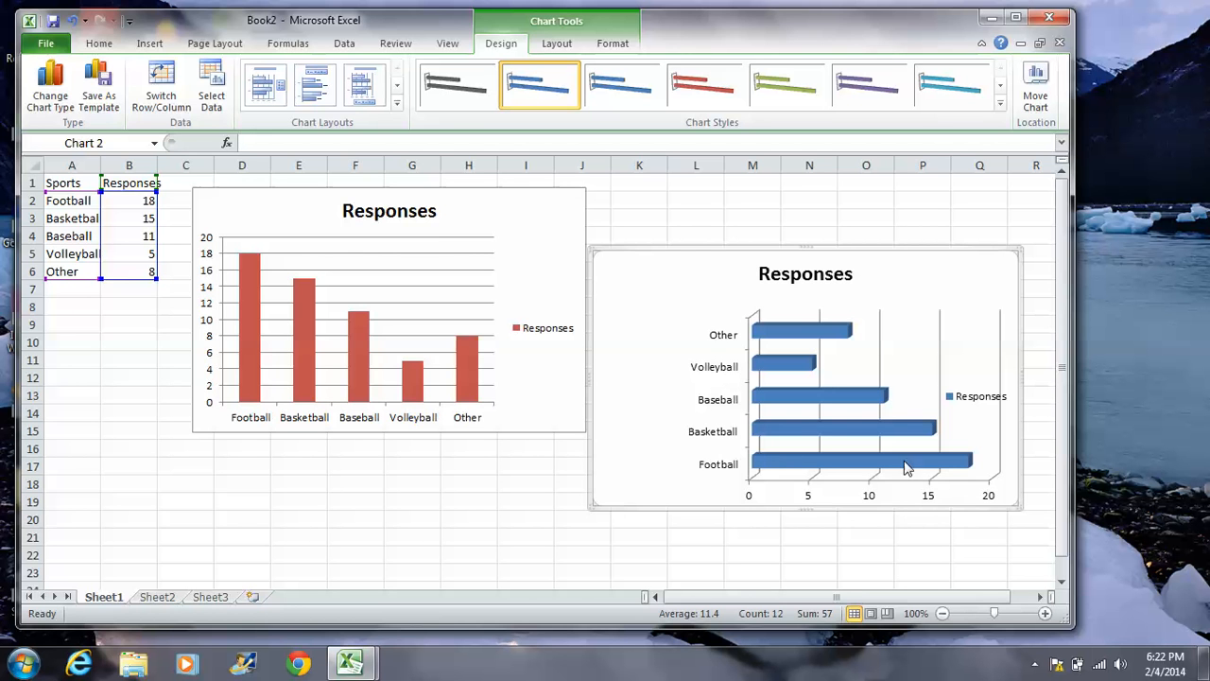
left_click(451, 87)
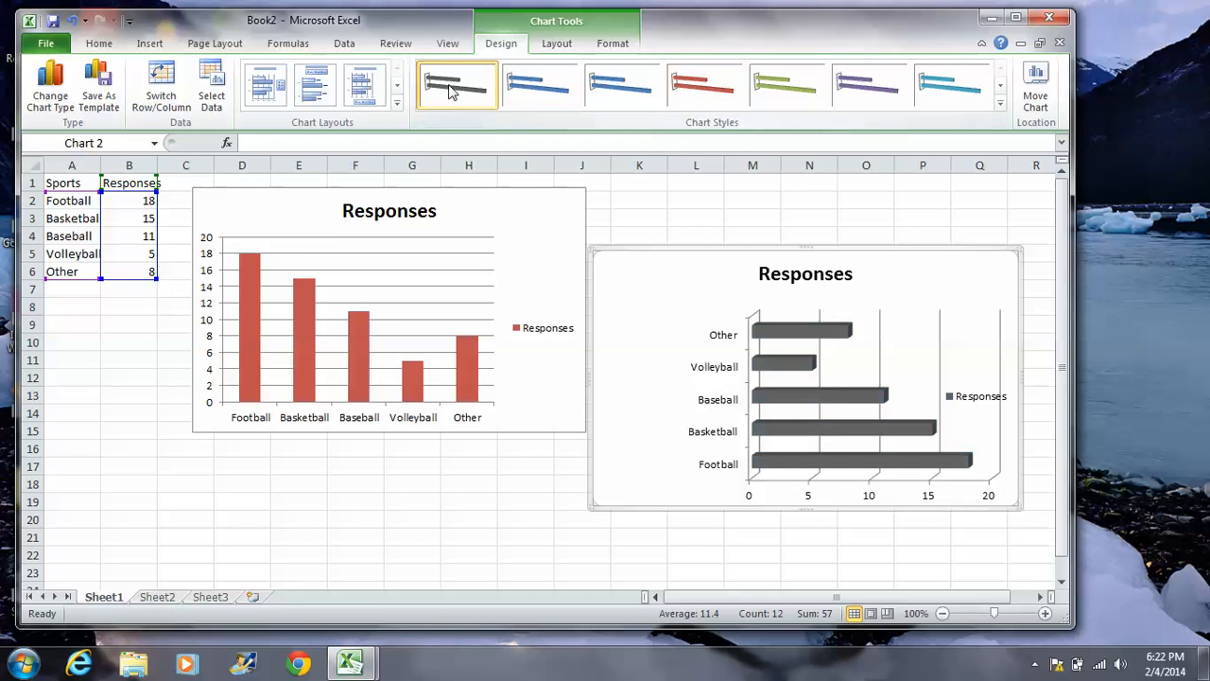
left_click(785, 87)
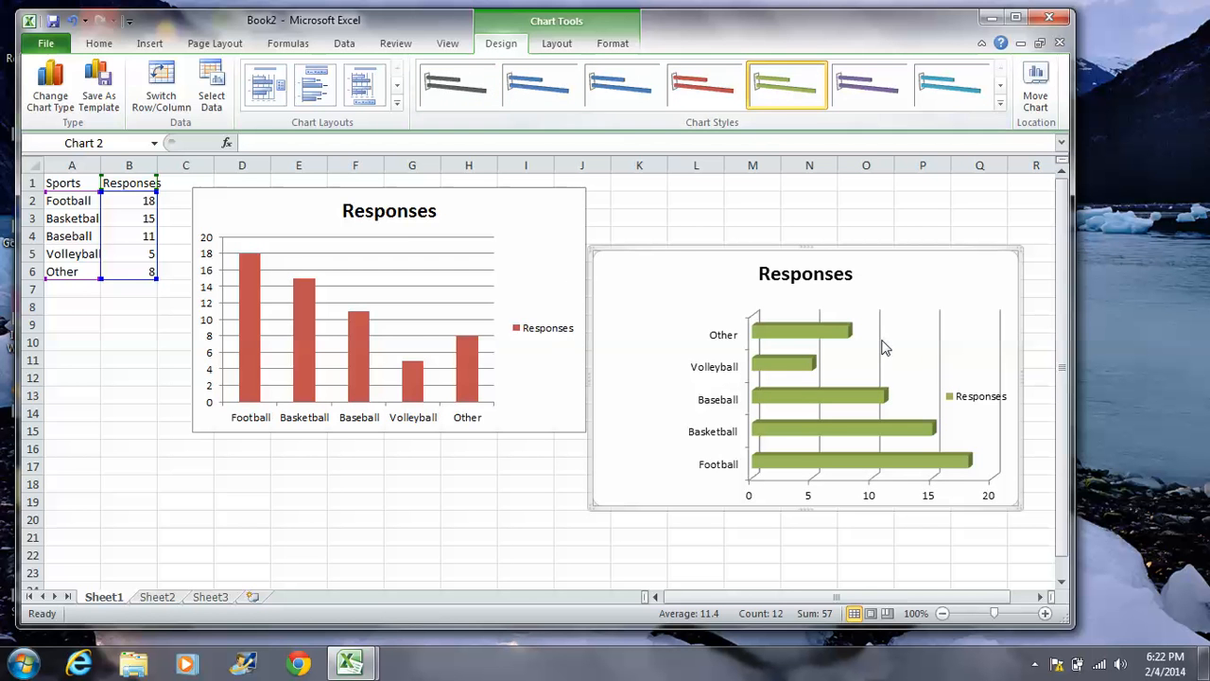
- Insert a 2-D pie chart from the data in A1:B6
left_click_drag(1062, 374, 1062, 374)
left_click_drag(47, 183, 143, 271)
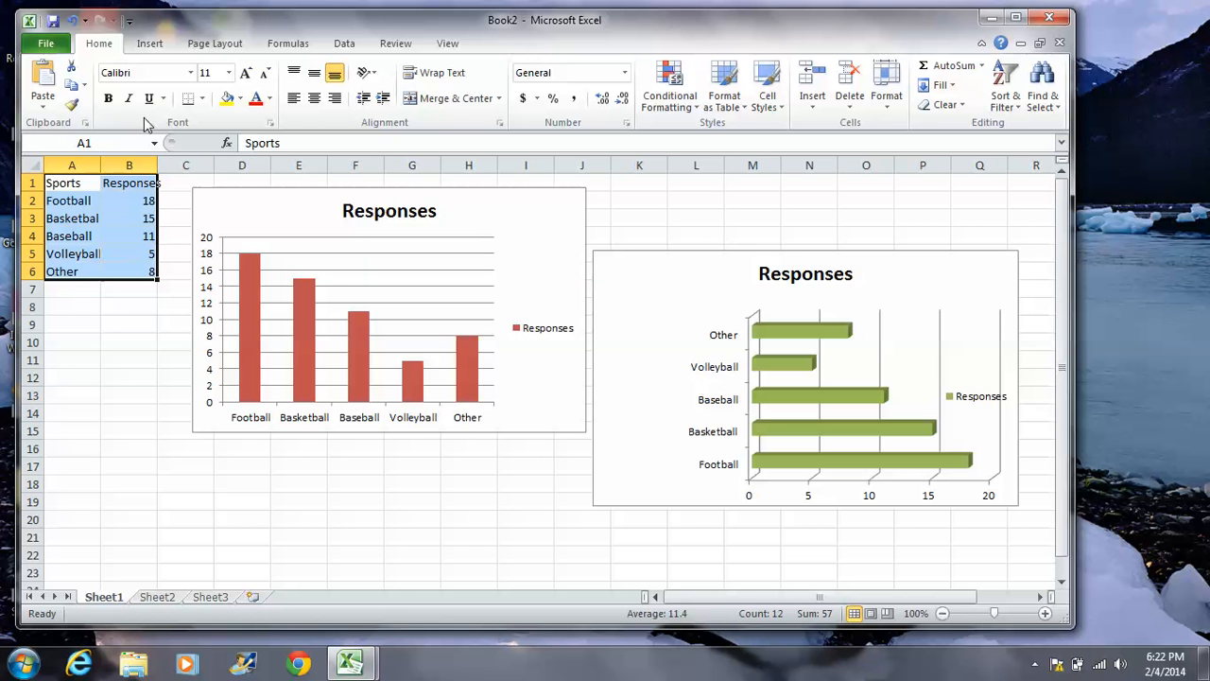
left_click(151, 45)
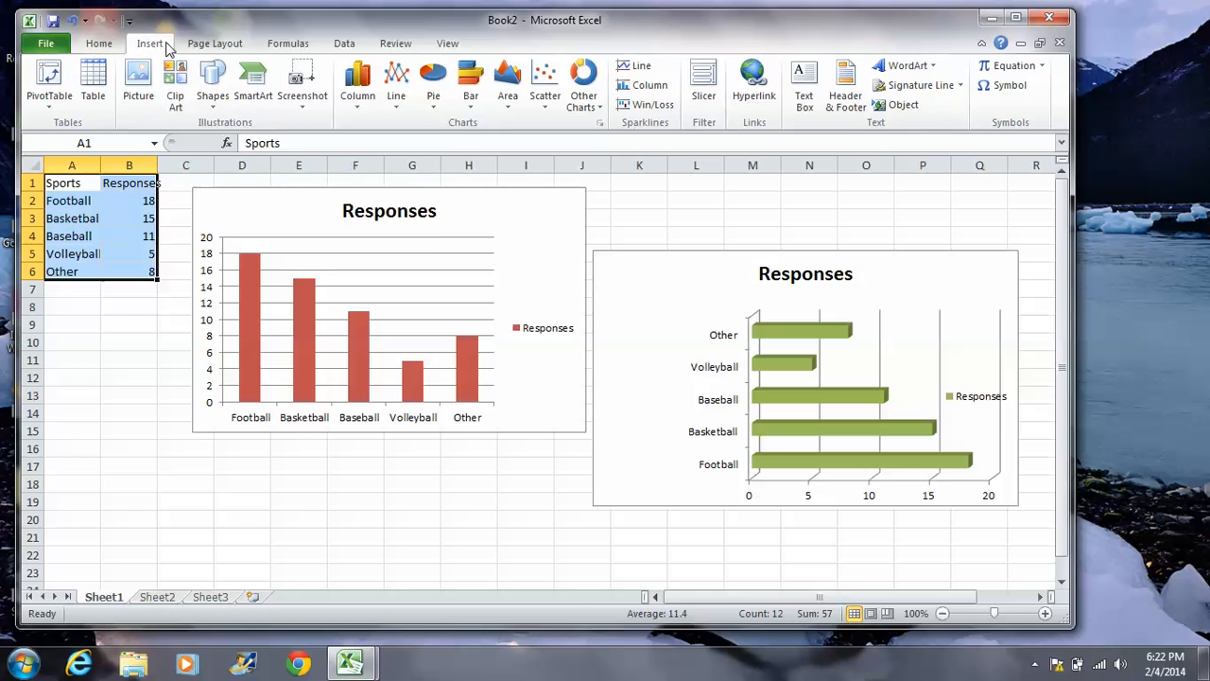
left_click(430, 99)
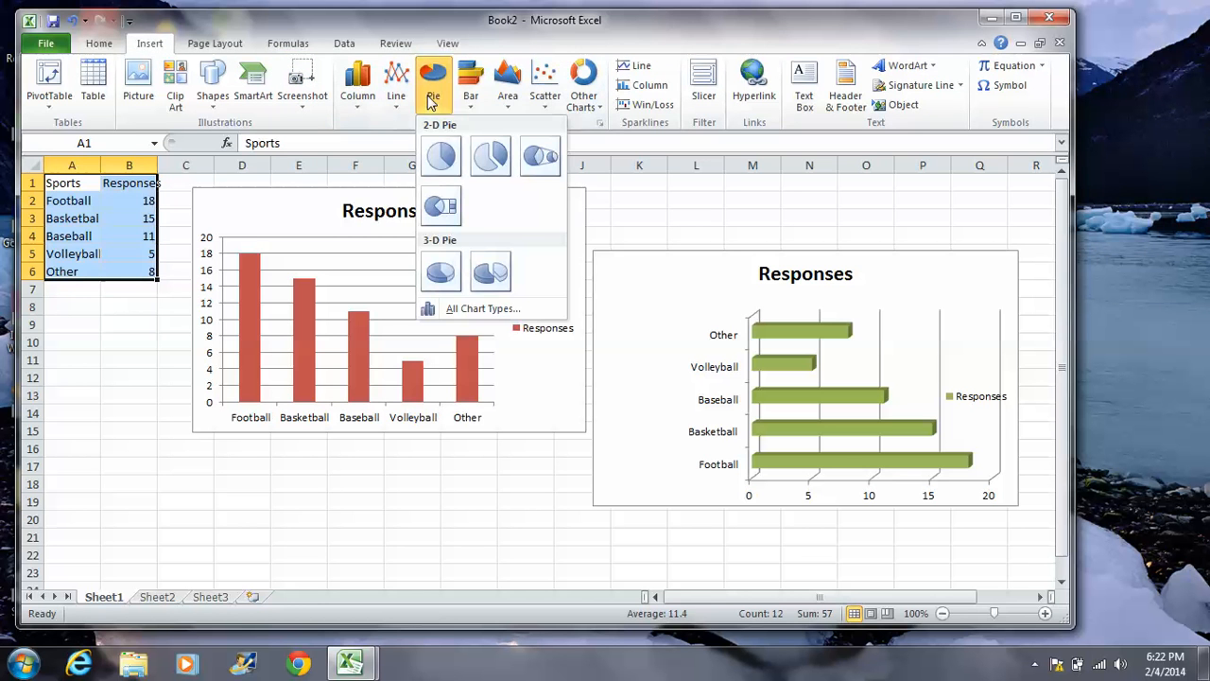
left_click(440, 157)
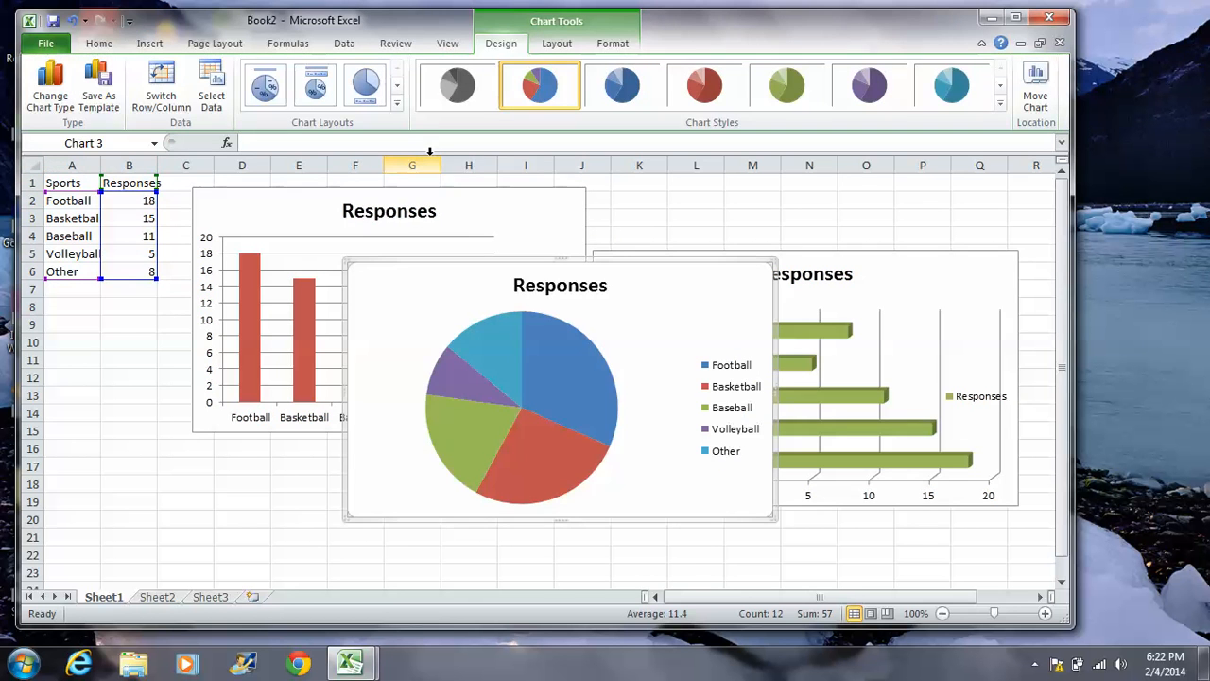
- Move the pie chart down beneath the column chart and shrink it so it clears the 3-D bar chart
left_click(498, 425)
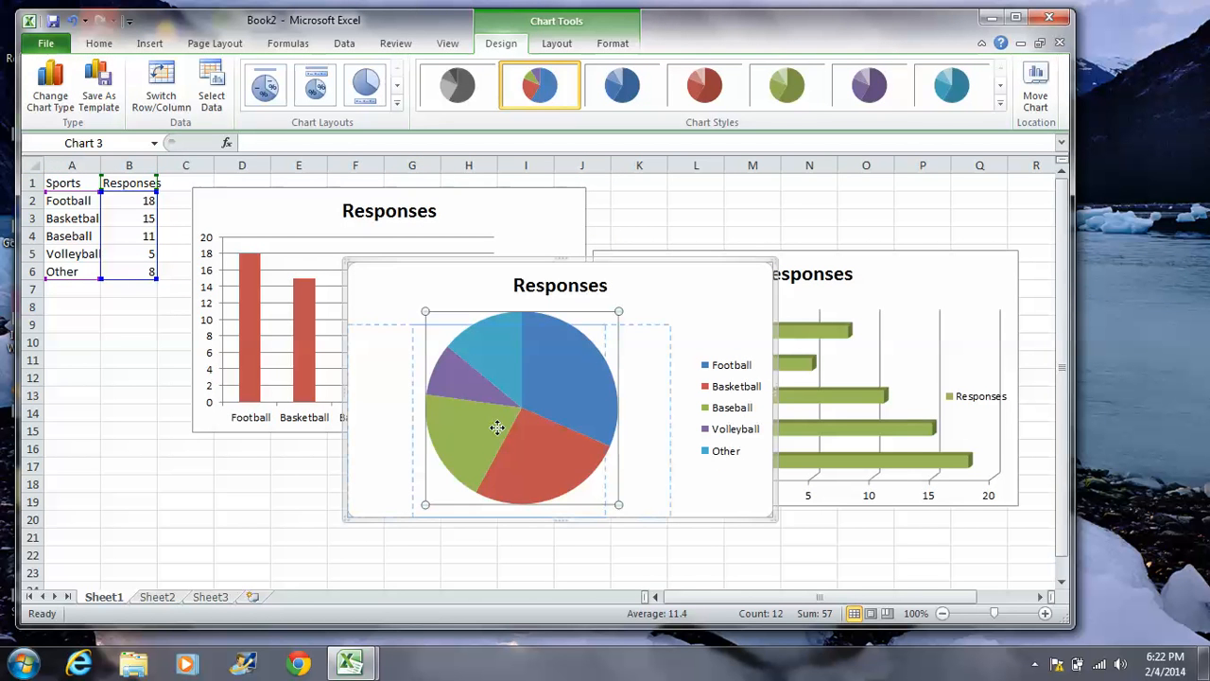
left_click(637, 292)
left_click_drag(646, 308, 499, 418)
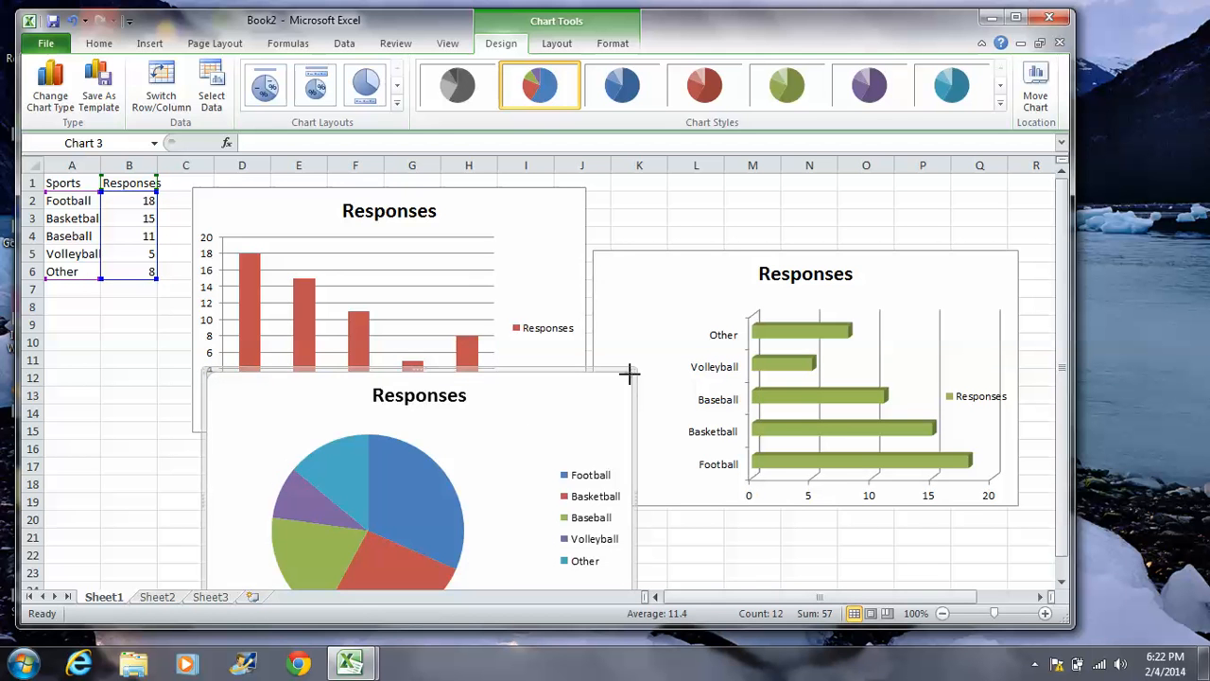
left_click_drag(626, 377, 578, 451)
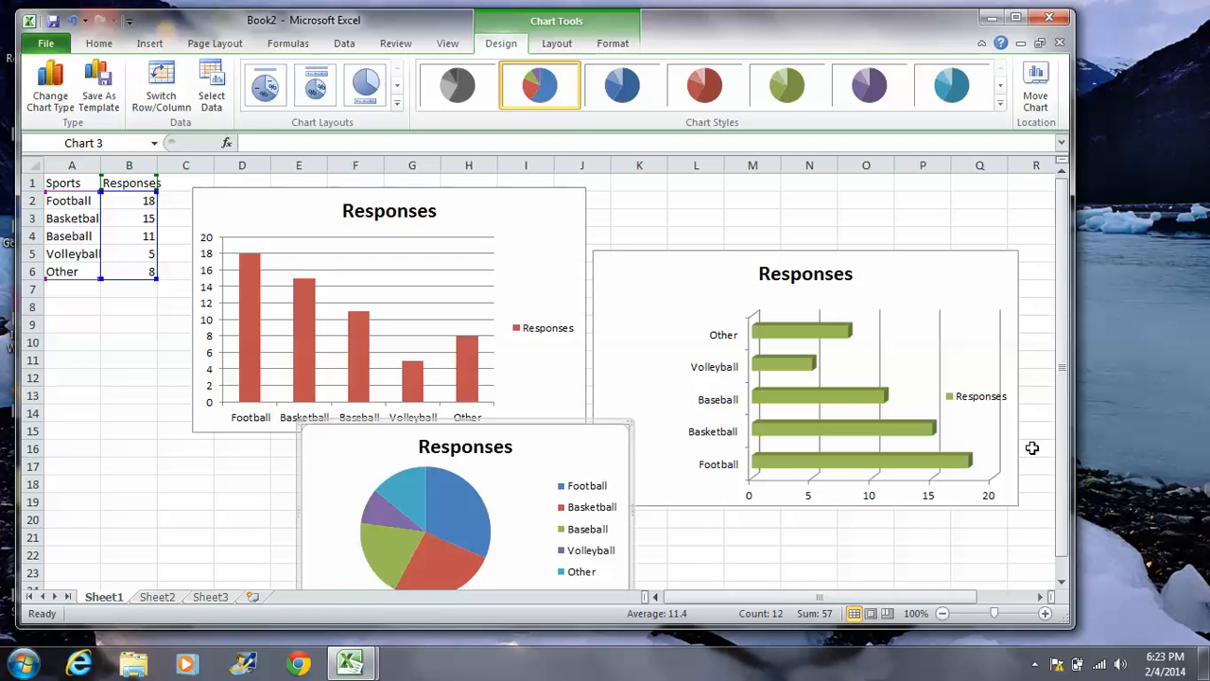
- Try the red and purple chart styles on the pie chart, returning to the multicoloured style
left_click_drag(1060, 460, 1063, 475)
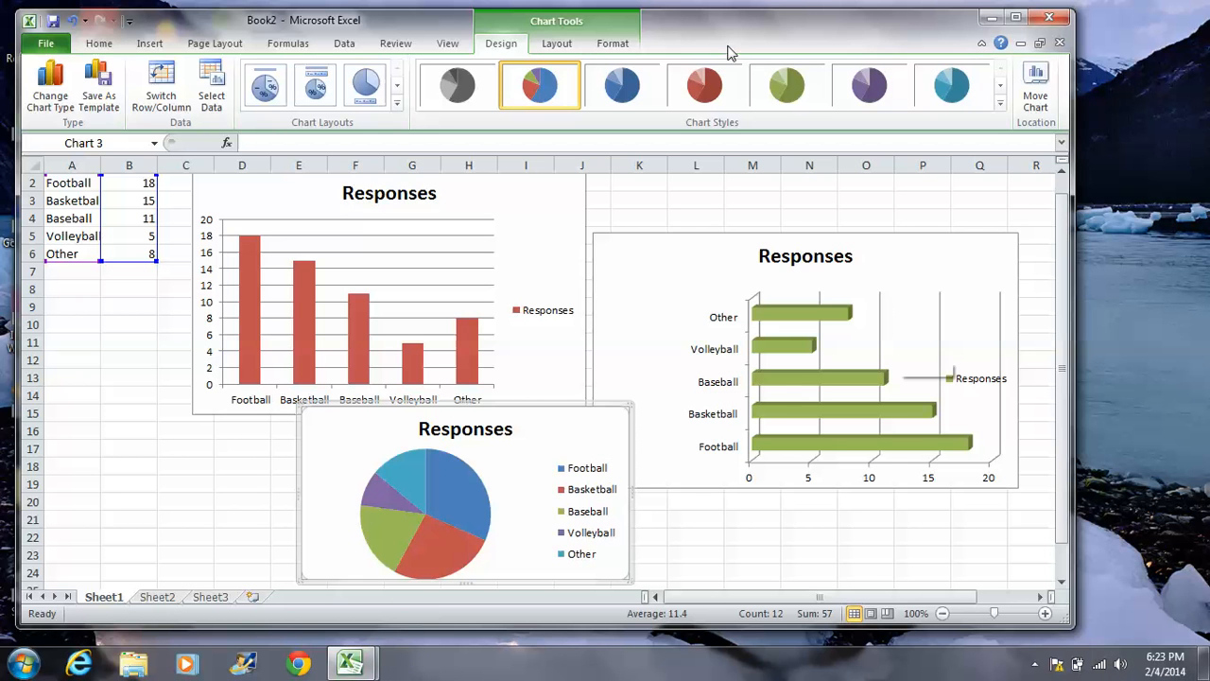
left_click(692, 78)
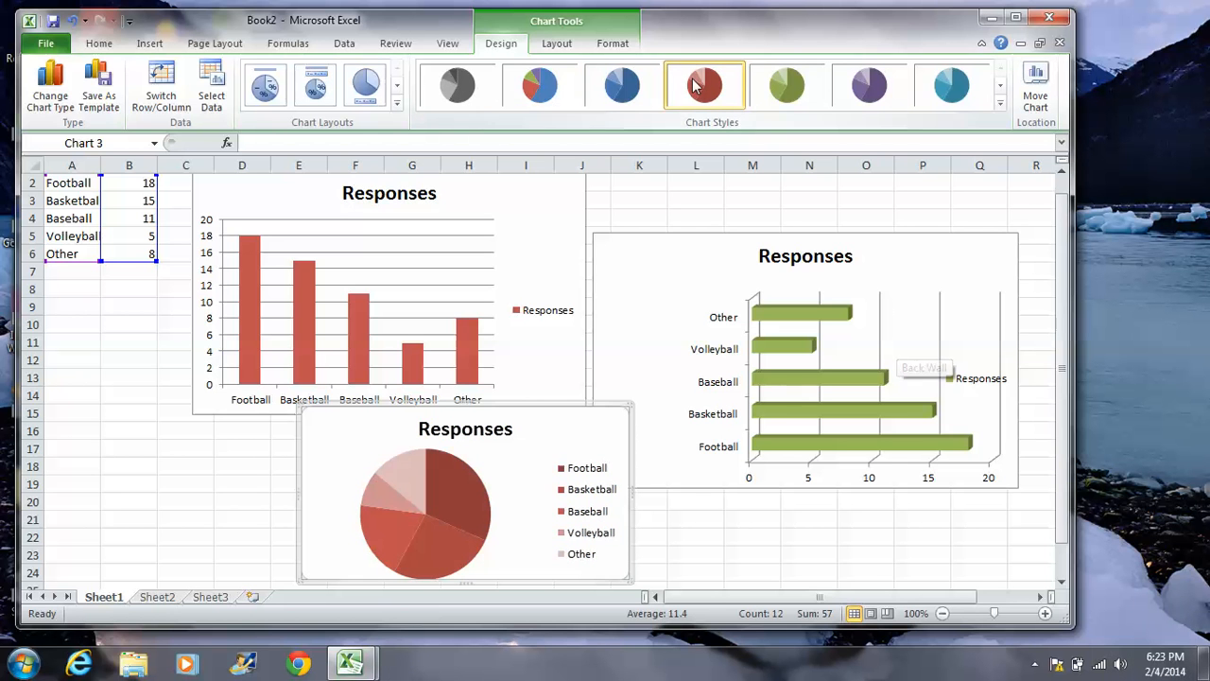
left_click(862, 87)
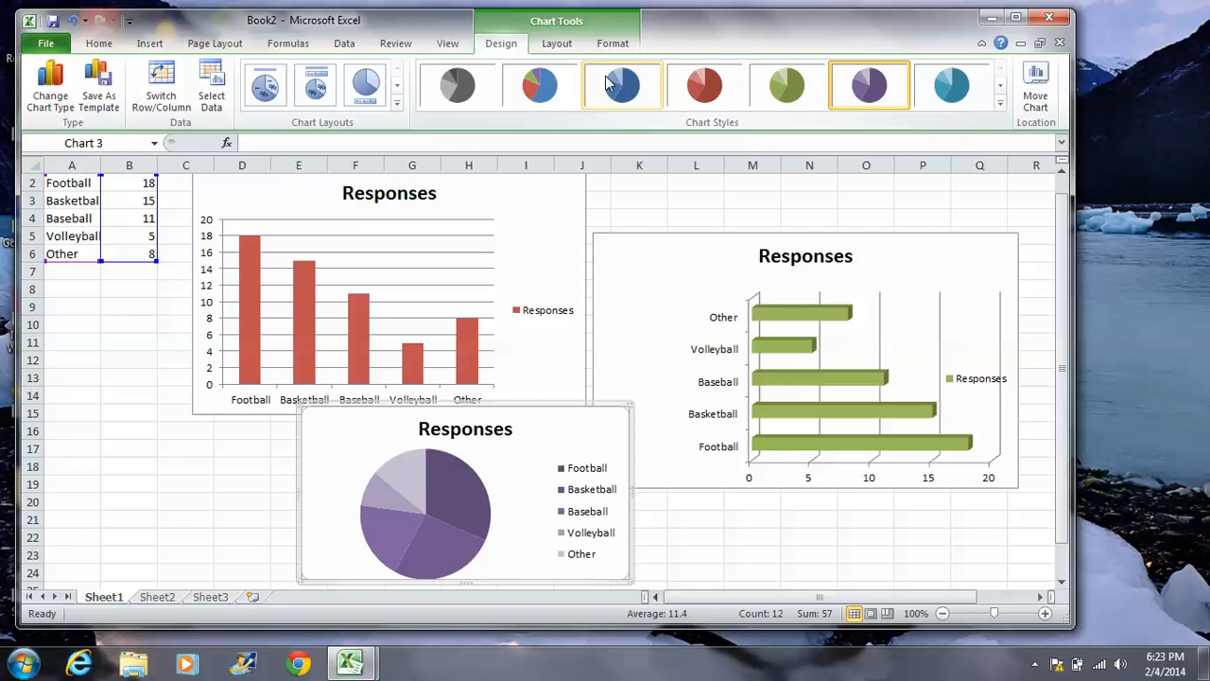
left_click(548, 89)
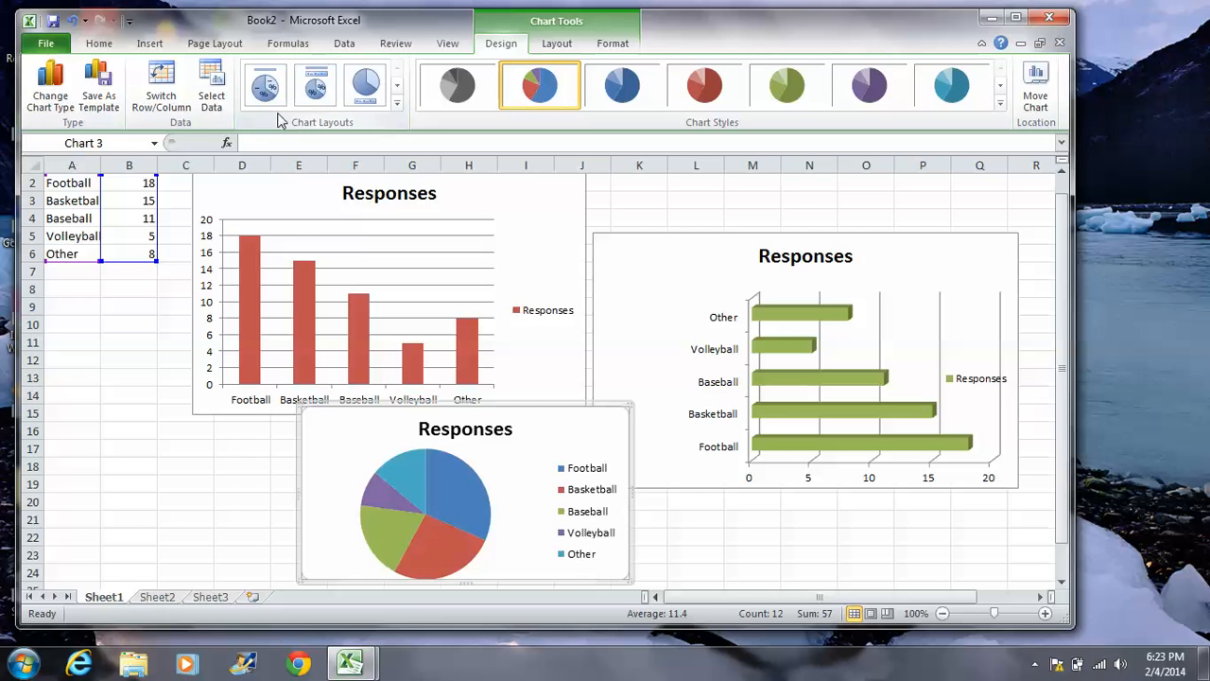
- Apply the pie chart layout that shows percentage labels and places the legend beneath the title
left_click(319, 89)
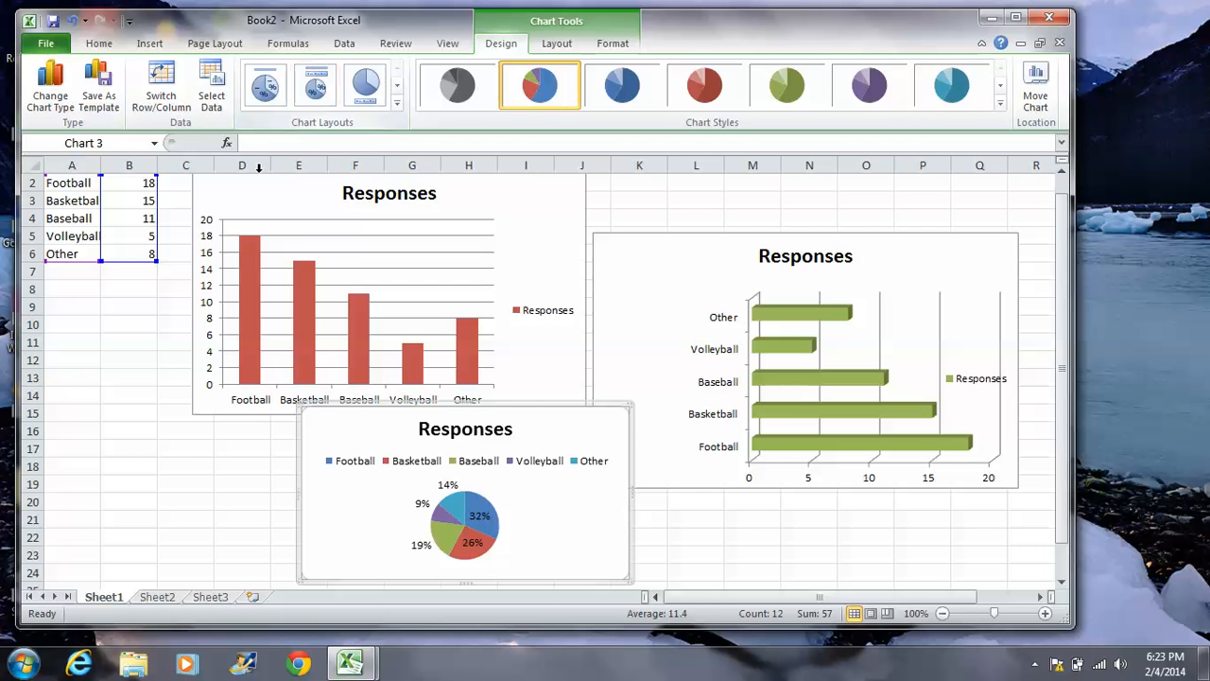